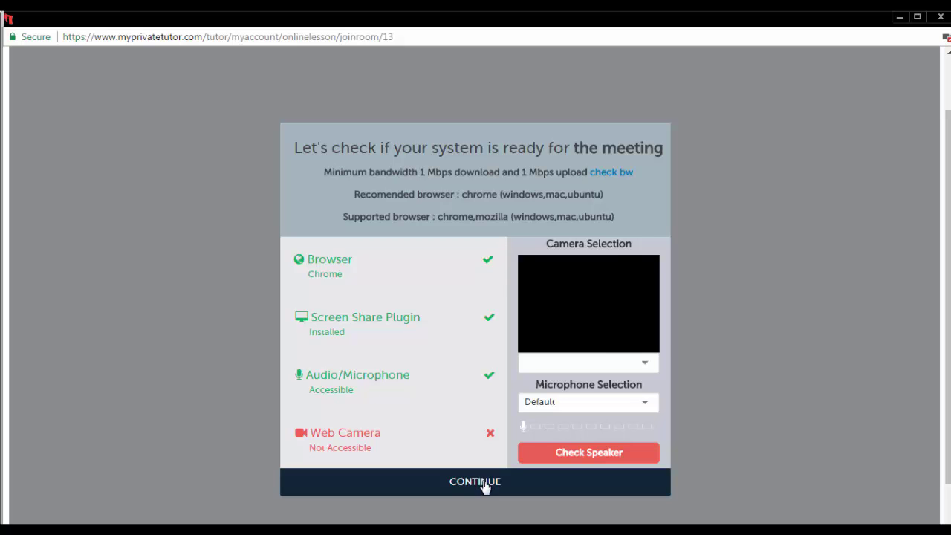
Continue past the system check into the lesson room and collapse the Audio/Video Sharing window
{"action": "left_click", "coordinate": [485, 486]}
{"action": "left_click", "coordinate": [470, 408]}
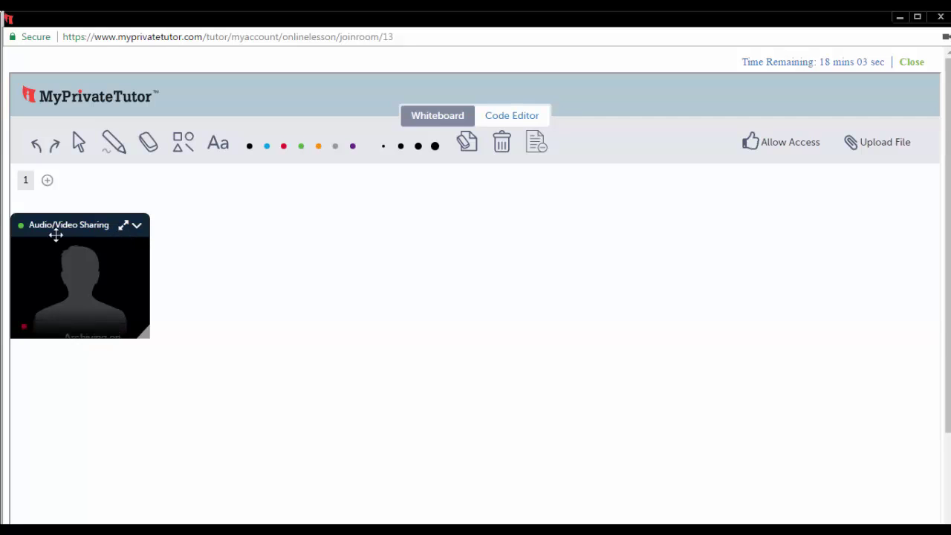
{"action": "left_click", "coordinate": [138, 225]}
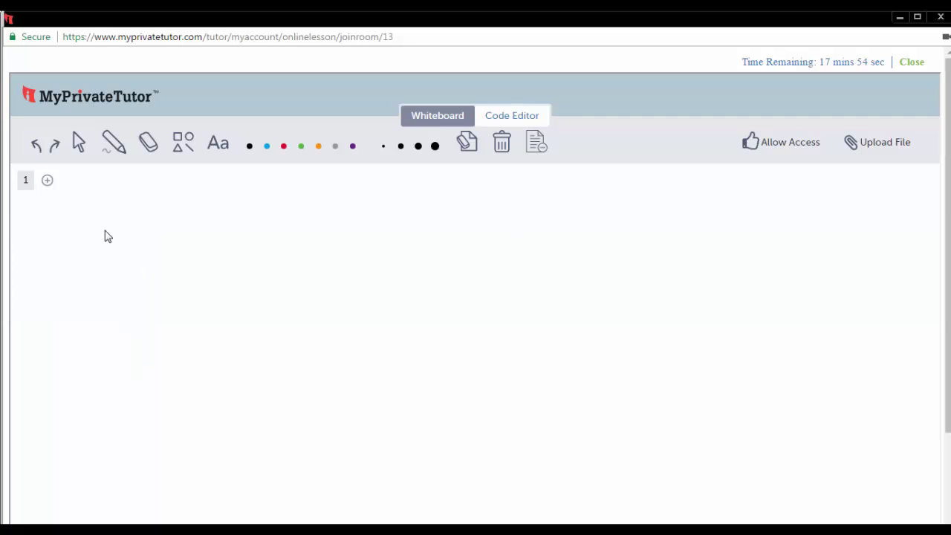
Add nine whiteboard pages so that the board has pages 1 to 10
{"action": "left_click", "coordinate": [47, 183]}
{"action": "left_click", "coordinate": [66, 184]}
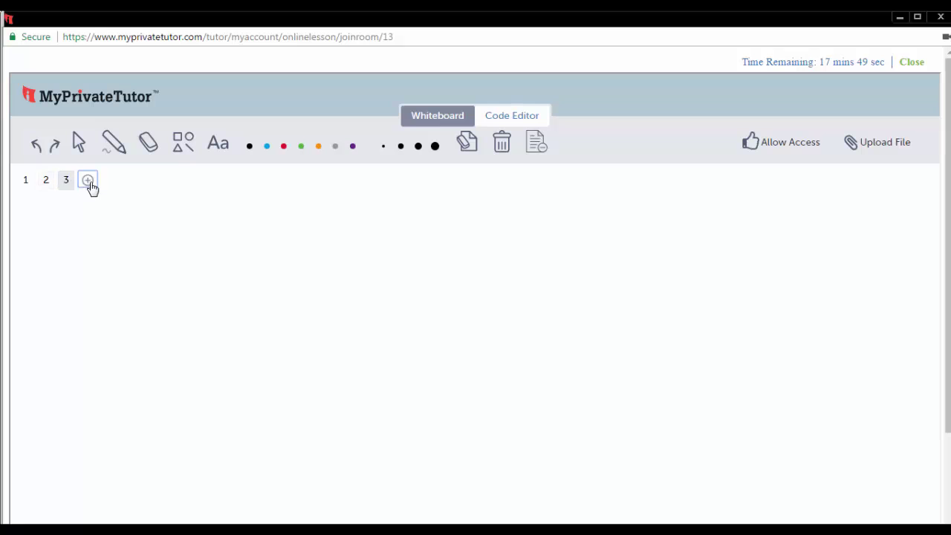
{"action": "left_click", "coordinate": [88, 186]}
{"action": "left_click", "coordinate": [107, 186]}
{"action": "left_click", "coordinate": [127, 185]}
{"action": "left_click", "coordinate": [149, 186]}
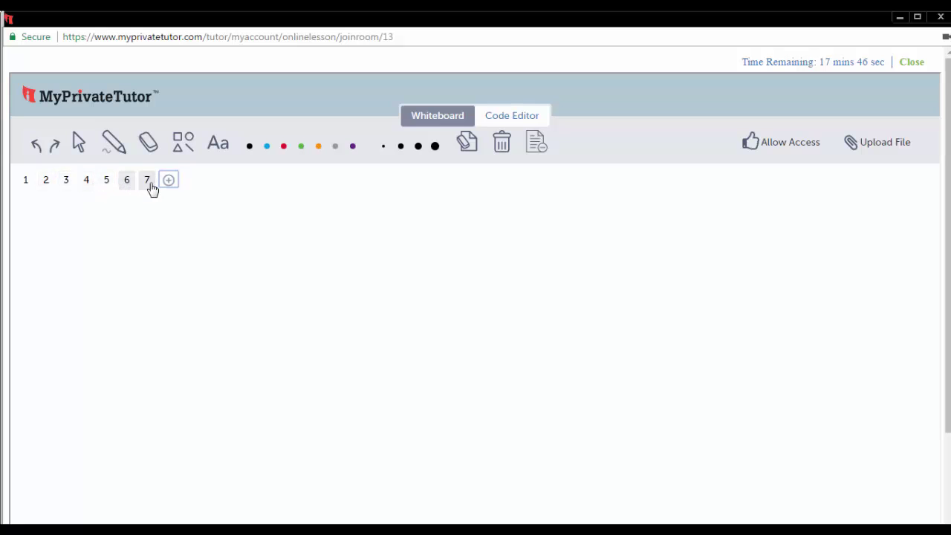
{"action": "left_click", "coordinate": [170, 184]}
{"action": "left_click", "coordinate": [189, 184]}
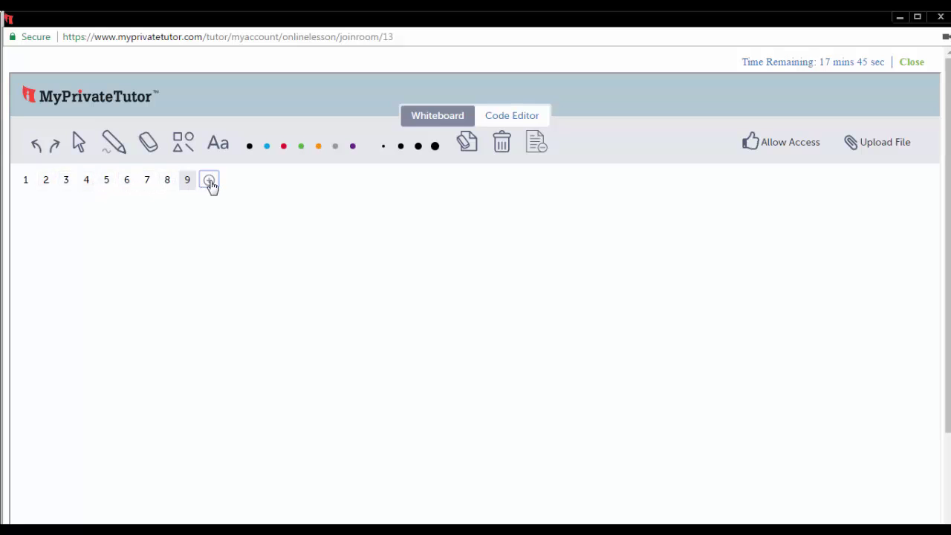
{"action": "left_click", "coordinate": [209, 183]}
Handwrite "Tutor" in black with the pencil on page 10, and erase the writing
{"action": "left_click", "coordinate": [113, 143]}
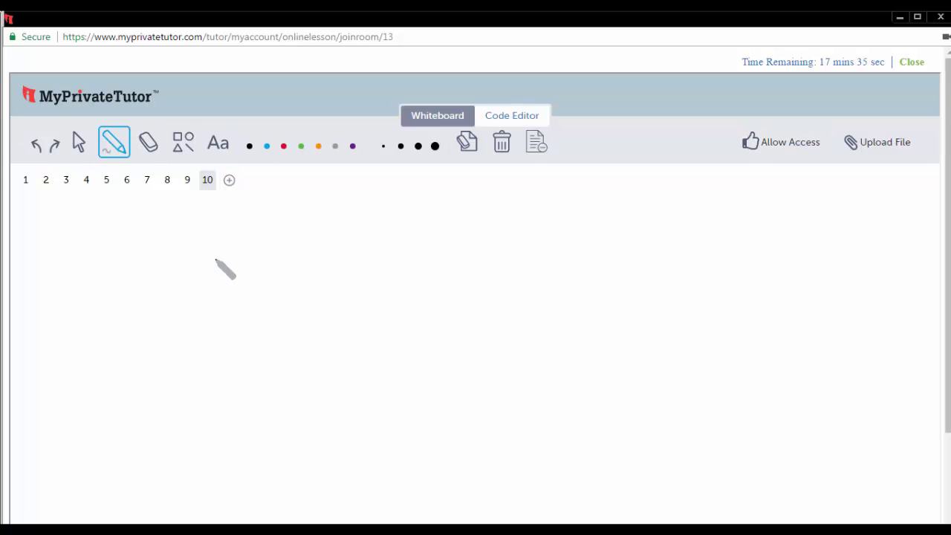
{"action": "mouse_move", "coordinate": [192, 243]}
{"action": "left_mouse_down"}
{"action": "mouse_move", "coordinate": [272, 233]}
{"action": "mouse_move", "coordinate": [247, 305]}
{"action": "left_mouse_up"}
{"action": "mouse_move", "coordinate": [271, 263]}
{"action": "left_mouse_down"}
{"action": "mouse_move", "coordinate": [298, 275]}
{"action": "mouse_move", "coordinate": [300, 296]}
{"action": "left_mouse_up"}
{"action": "left_click_drag", "start_coordinate": [313, 221], "coordinate": [344, 303]}
{"action": "left_click", "coordinate": [350, 279]}
{"action": "mouse_move", "coordinate": [310, 268]}
{"action": "left_mouse_down"}
{"action": "mouse_move", "coordinate": [375, 259]}
{"action": "mouse_move", "coordinate": [399, 299]}
{"action": "mouse_move", "coordinate": [442, 257]}
{"action": "left_mouse_up"}
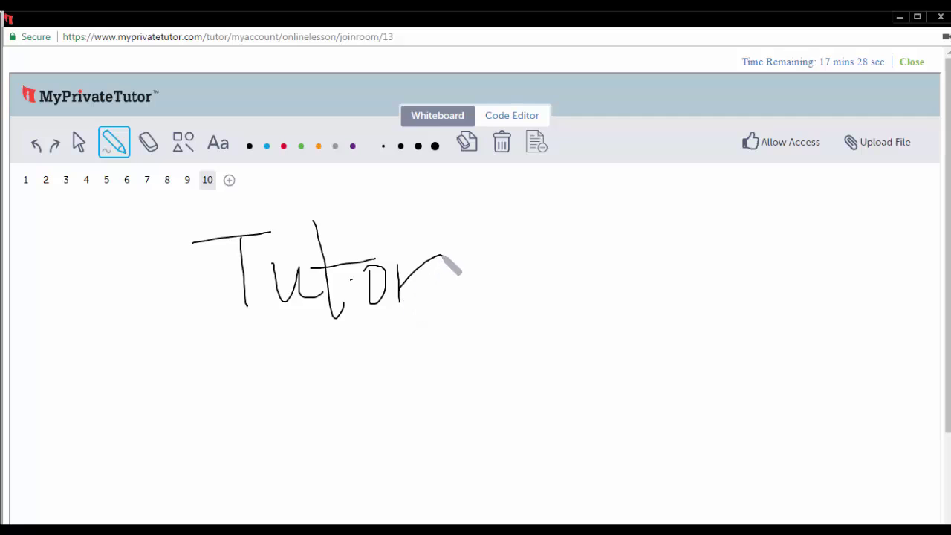
{"action": "left_click", "coordinate": [149, 144]}
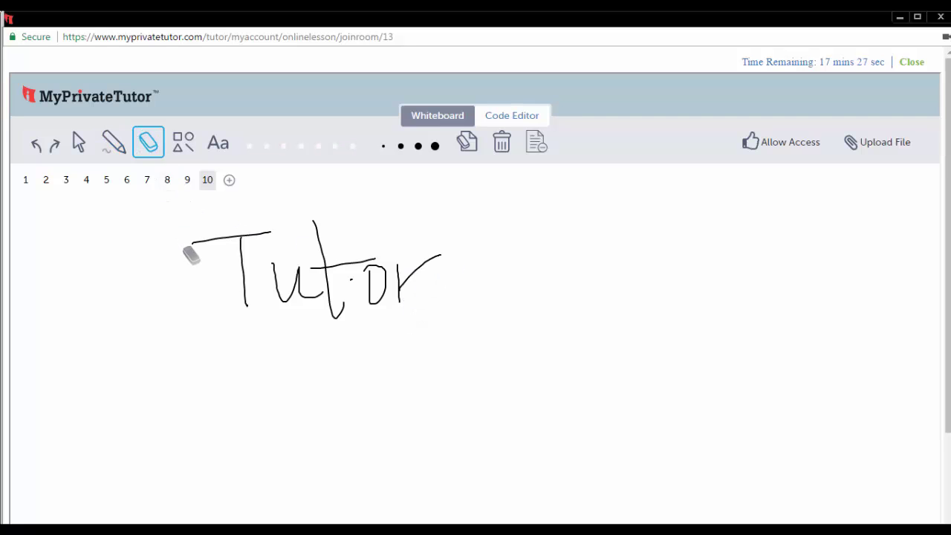
{"action": "mouse_move", "coordinate": [191, 255]}
{"action": "left_mouse_down"}
{"action": "mouse_move", "coordinate": [149, 260]}
{"action": "mouse_move", "coordinate": [331, 246]}
{"action": "mouse_move", "coordinate": [410, 254]}
{"action": "mouse_move", "coordinate": [387, 294]}
{"action": "mouse_move", "coordinate": [418, 301]}
{"action": "mouse_move", "coordinate": [404, 270]}
{"action": "mouse_move", "coordinate": [223, 318]}
{"action": "mouse_move", "coordinate": [310, 248]}
{"action": "mouse_move", "coordinate": [282, 263]}
{"action": "left_mouse_up"}
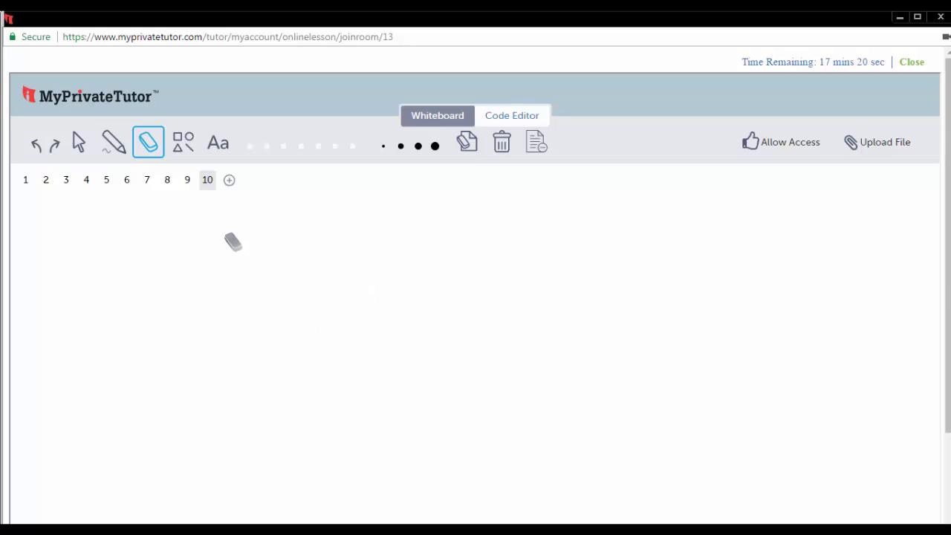
Draw a large black triangle on the left part of whiteboard page 10
{"action": "left_click", "coordinate": [181, 140]}
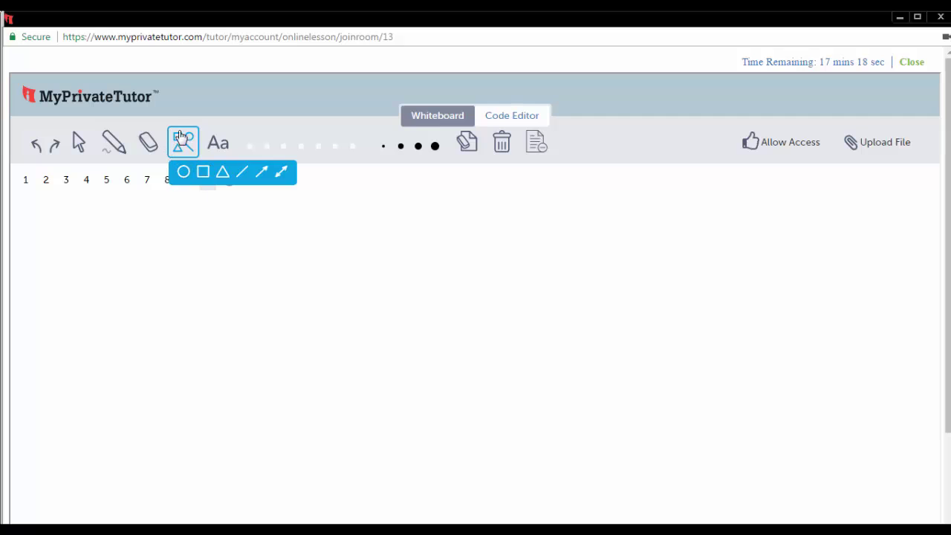
{"action": "left_click", "coordinate": [203, 177]}
{"action": "left_click", "coordinate": [224, 177]}
{"action": "left_click_drag", "start_coordinate": [283, 236], "coordinate": [55, 382]}
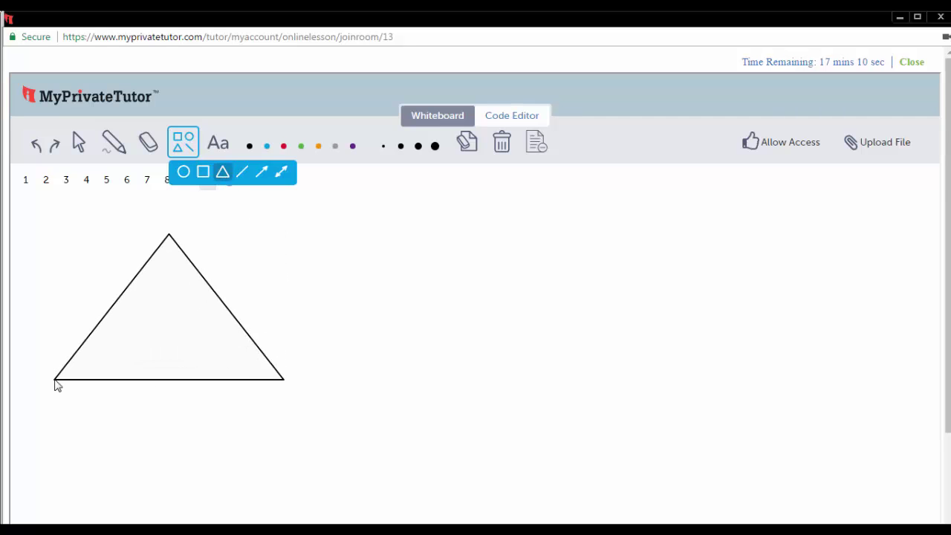
Draw a wide ellipse beside the triangle with the circle shape
{"action": "left_click", "coordinate": [180, 149]}
{"action": "left_click", "coordinate": [183, 171]}
{"action": "left_click_drag", "start_coordinate": [362, 238], "coordinate": [403, 279]}
{"action": "left_click_drag", "start_coordinate": [457, 327], "coordinate": [588, 404]}
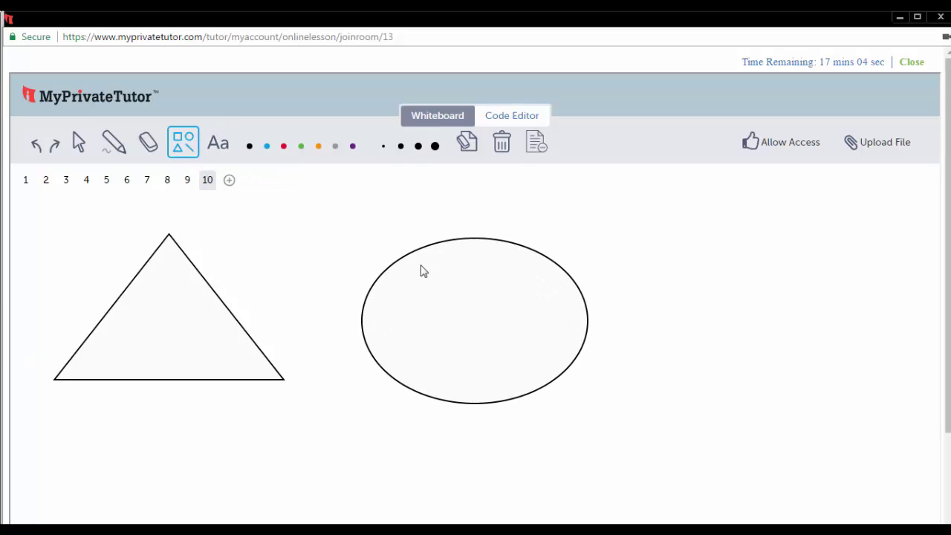
Add a text box beside the ellipse containing "Tutor Online"
{"action": "left_click", "coordinate": [220, 148]}
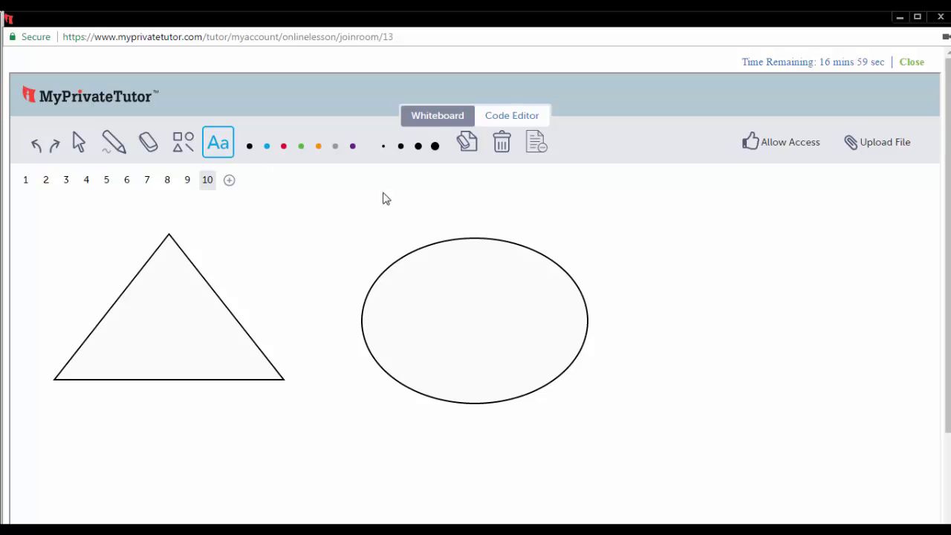
{"action": "left_click_drag", "start_coordinate": [668, 238], "coordinate": [944, 405]}
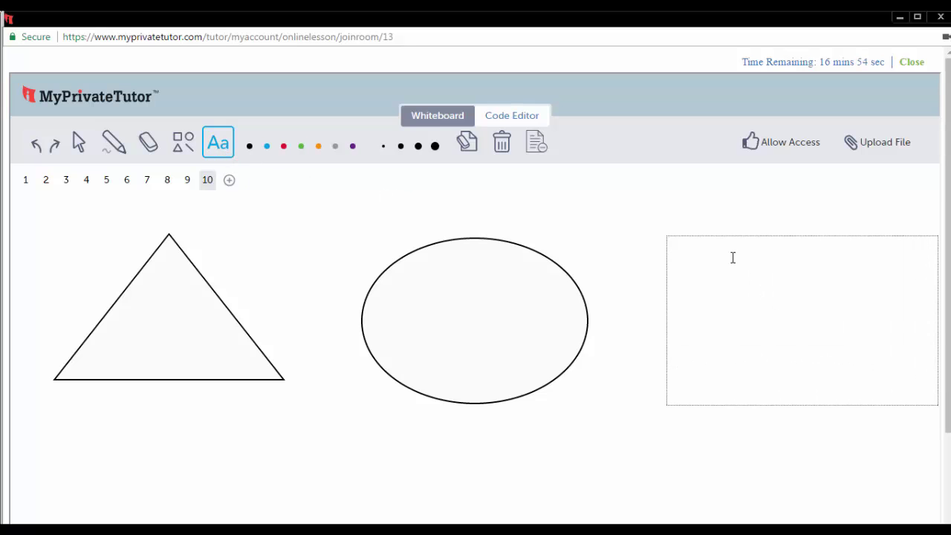
{"action": "type", "text": "Tutor"}
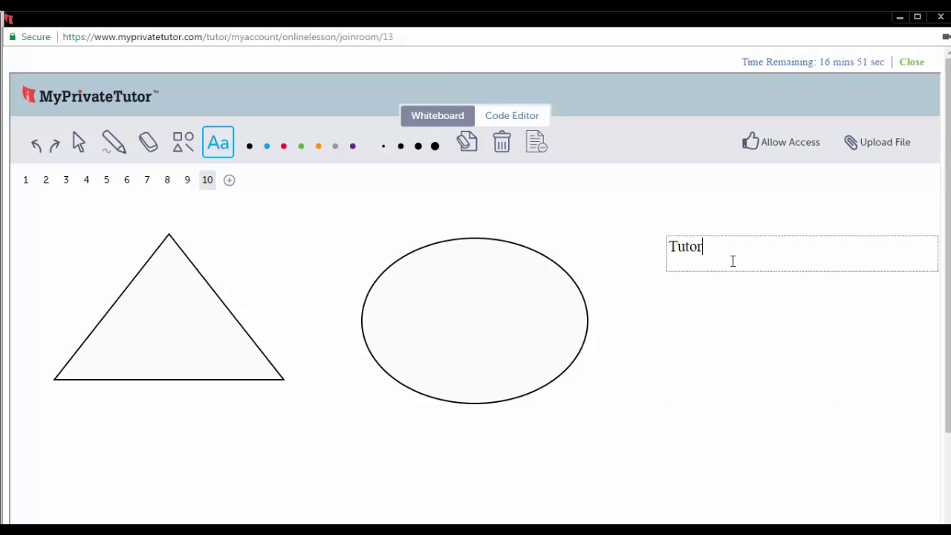
{"action": "type", "text": " Online"}
Set the colour to orange and add the text "Tutor" below "Tutor Online"
{"action": "left_click", "coordinate": [284, 146]}
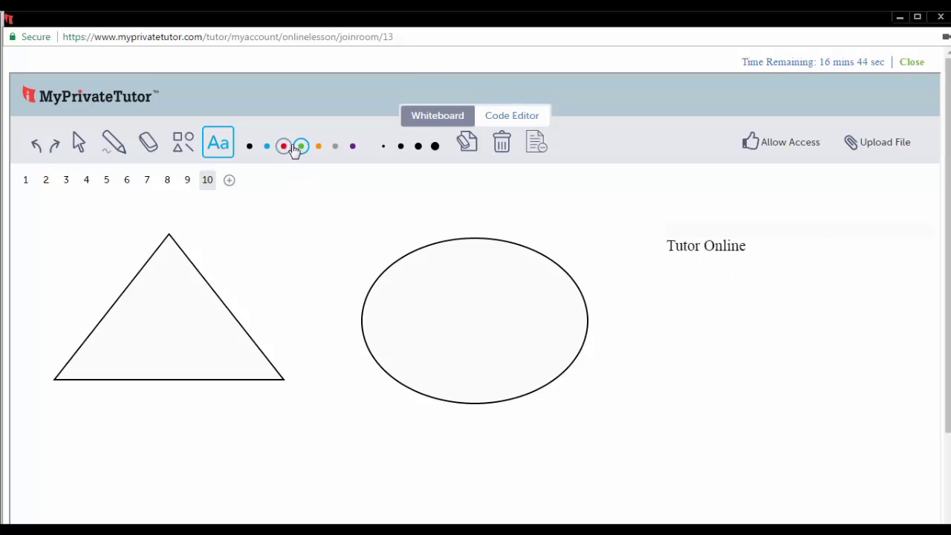
{"action": "left_click", "coordinate": [301, 146]}
{"action": "left_click", "coordinate": [335, 147]}
{"action": "left_click", "coordinate": [318, 147]}
{"action": "left_click_drag", "start_coordinate": [671, 304], "coordinate": [790, 388]}
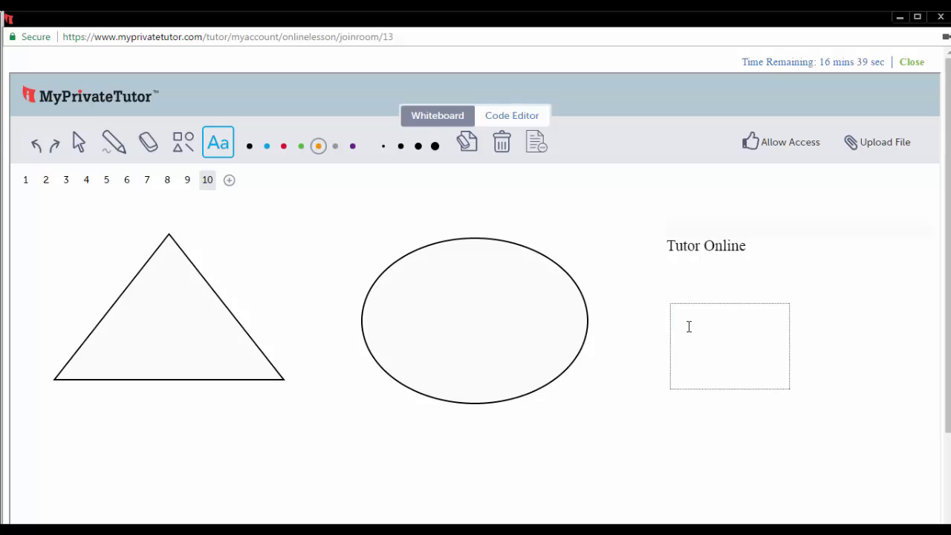
{"action": "type", "text": "Tutor"}
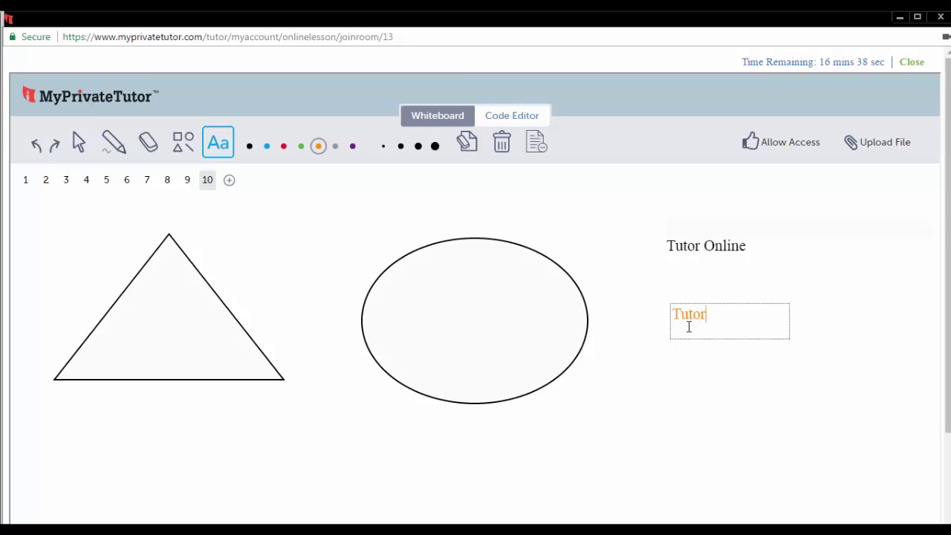
{"action": "left_click", "coordinate": [683, 358]}
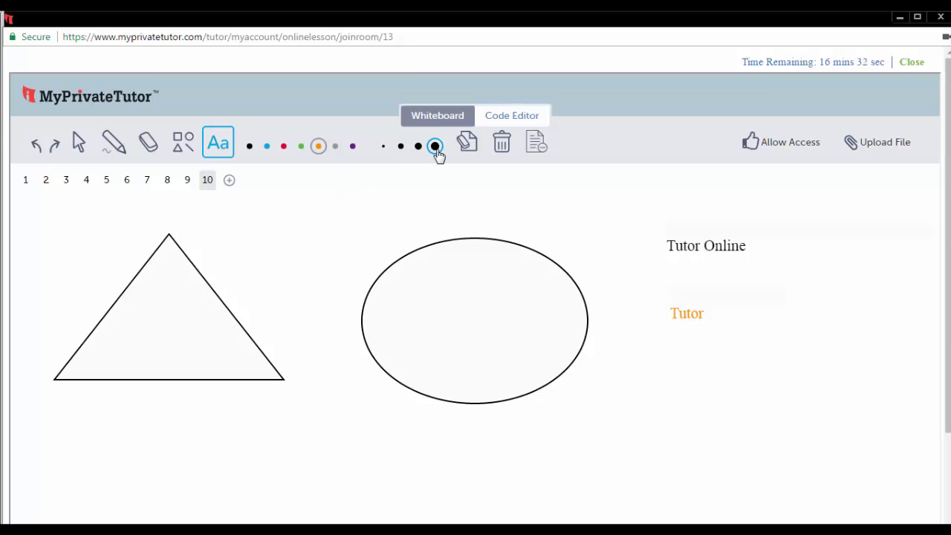
Choose the largest size and add an orange text "T" below the small orange "Tutor"
{"action": "left_click", "coordinate": [401, 146]}
{"action": "left_click", "coordinate": [384, 149]}
{"action": "left_click", "coordinate": [434, 146]}
{"action": "left_click", "coordinate": [626, 355]}
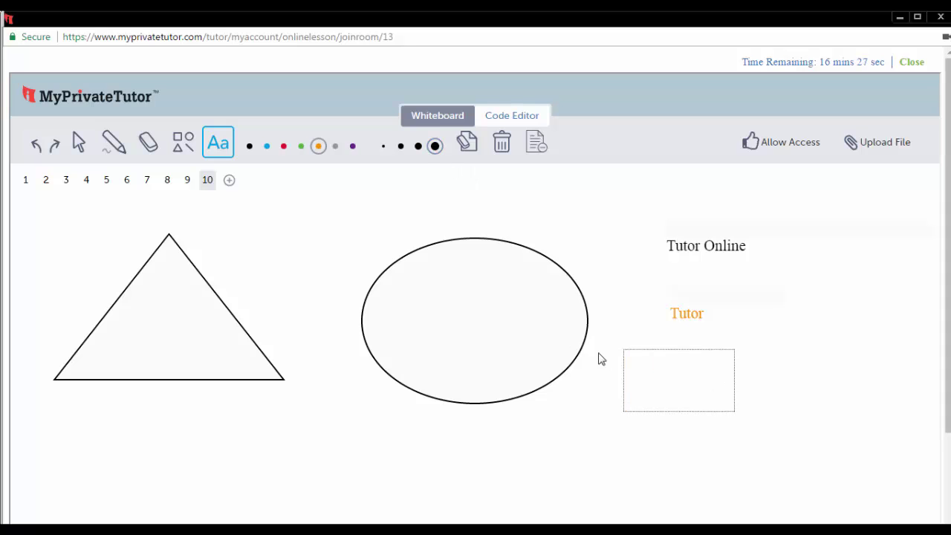
{"action": "type", "text": "T"}
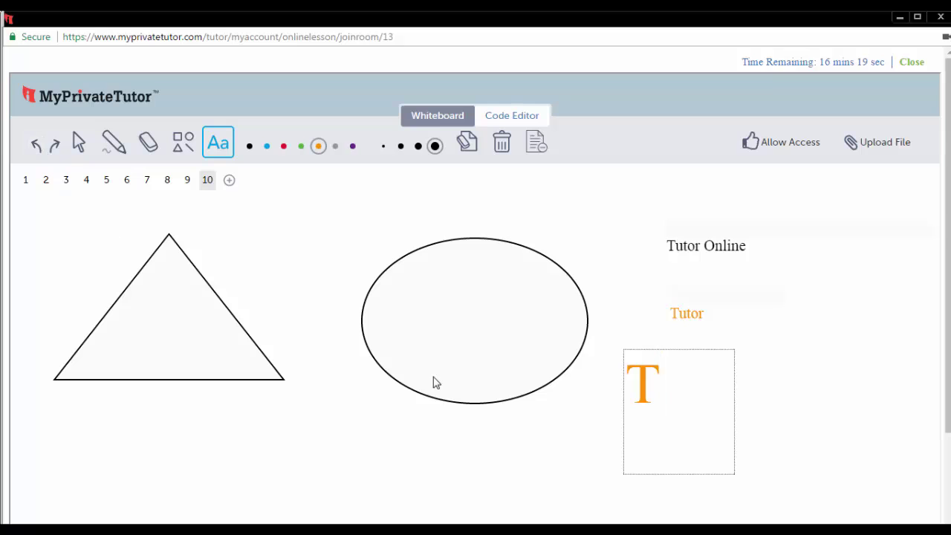
Undo all three text entries, the ellipse and the triangle on page 10
{"action": "left_click", "coordinate": [36, 145]}
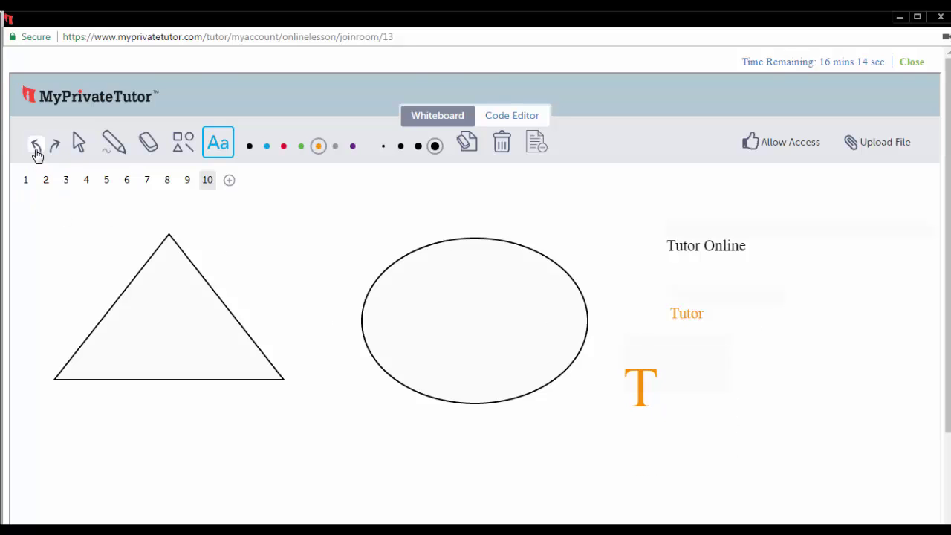
{"action": "left_click", "coordinate": [35, 147]}
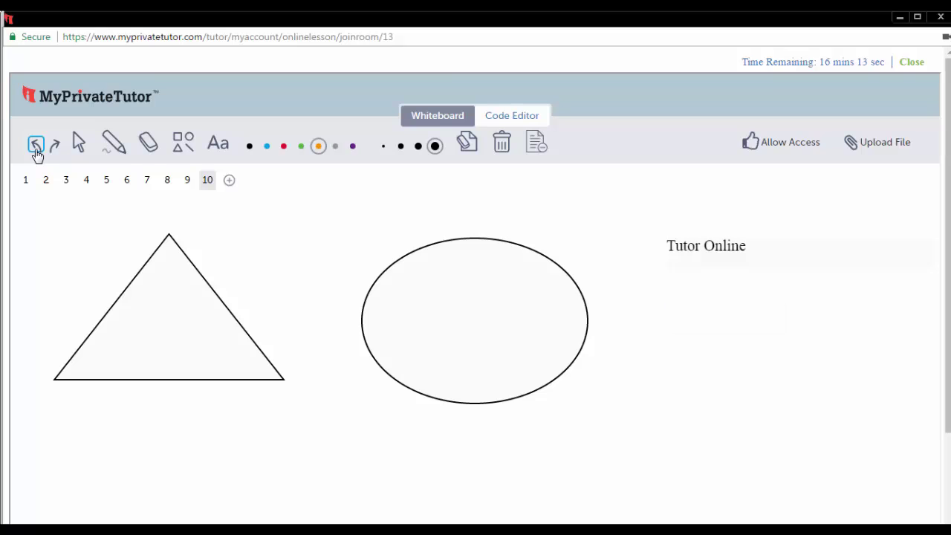
{"action": "left_click", "coordinate": [36, 147]}
{"action": "left_click", "coordinate": [35, 147]}
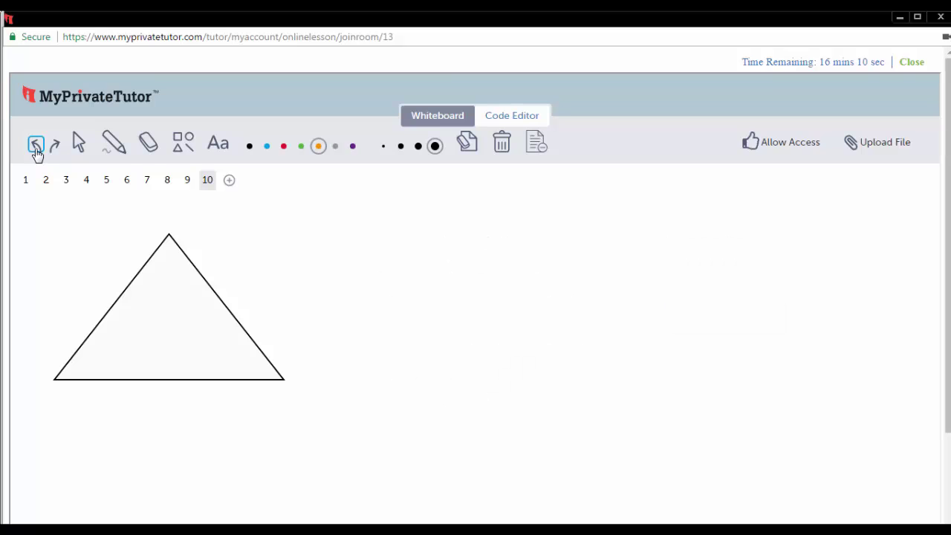
{"action": "left_click", "coordinate": [36, 147]}
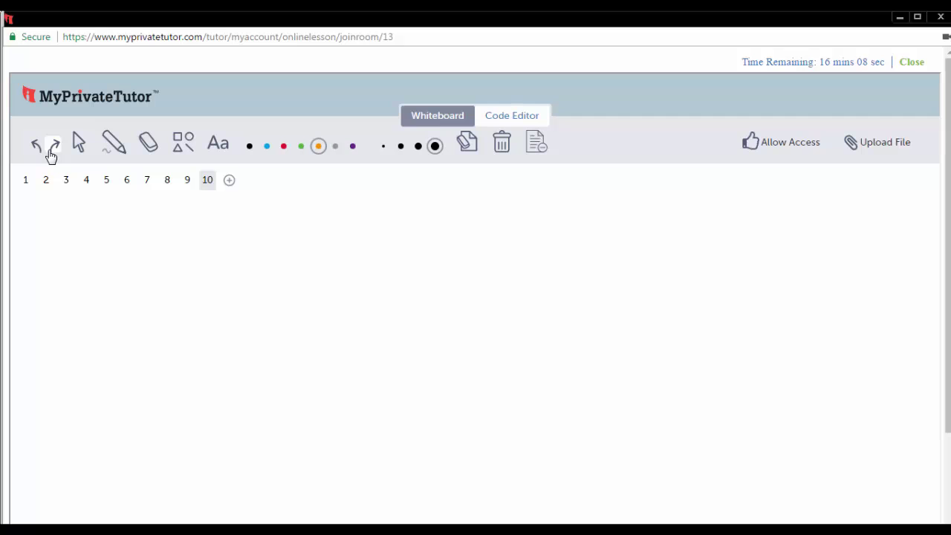
Redo the triangle, the ellipse and the three text entries
{"action": "left_click", "coordinate": [52, 146]}
{"action": "left_click", "coordinate": [52, 146]}
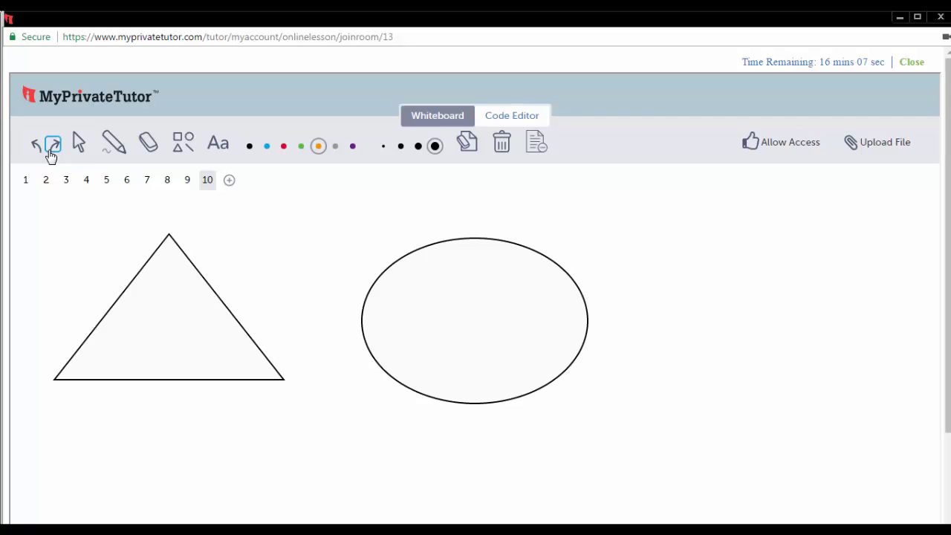
{"action": "left_click", "coordinate": [52, 146]}
{"action": "left_click", "coordinate": [52, 146]}
{"action": "left_click", "coordinate": [52, 147]}
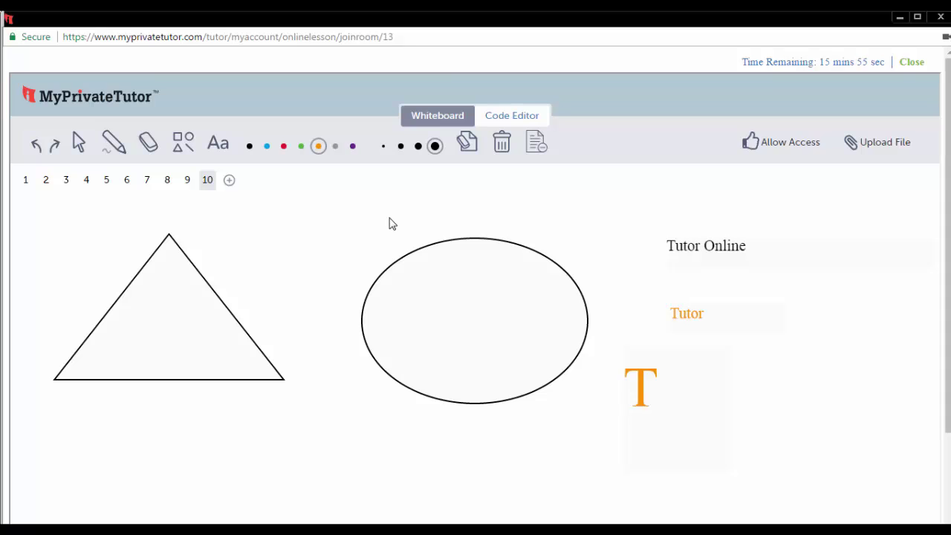
Clear everything from whiteboard page 10 and switch to page 2
{"action": "left_click", "coordinate": [466, 143]}
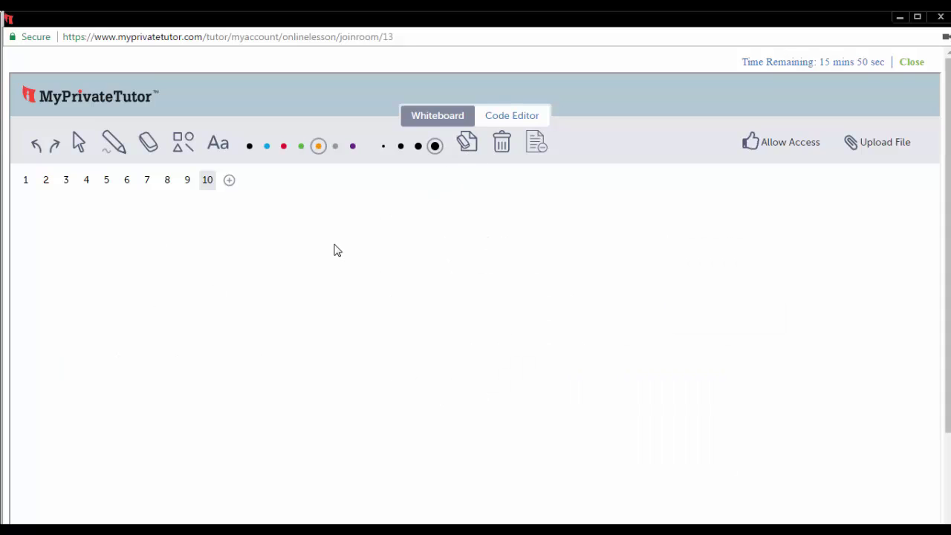
{"action": "left_click", "coordinate": [45, 181]}
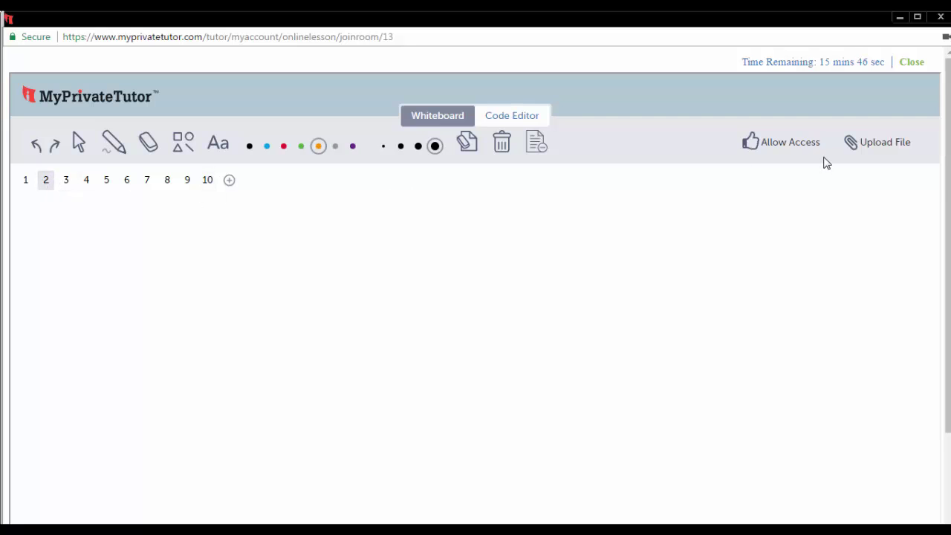
Upload the image master_minds.jpg onto whiteboard page 2
{"action": "left_click", "coordinate": [896, 147]}
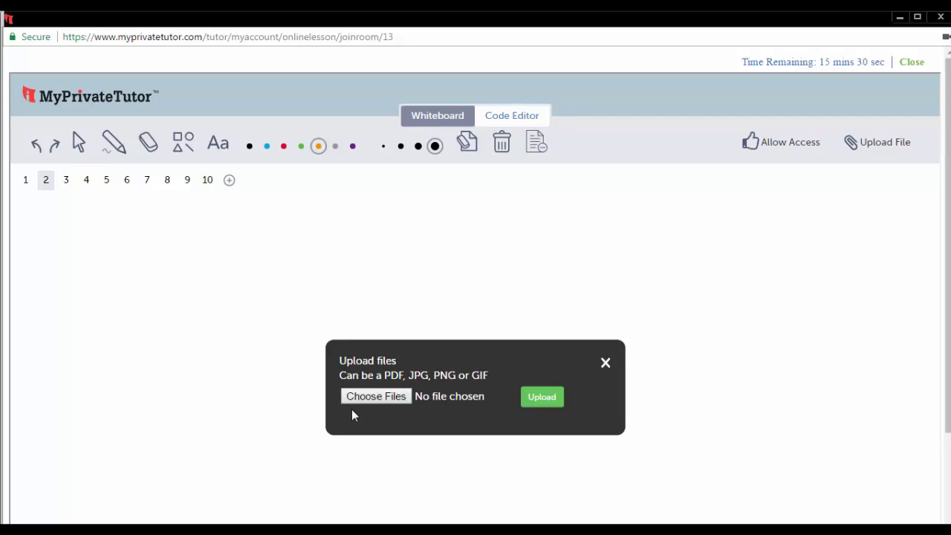
{"action": "left_click", "coordinate": [385, 400]}
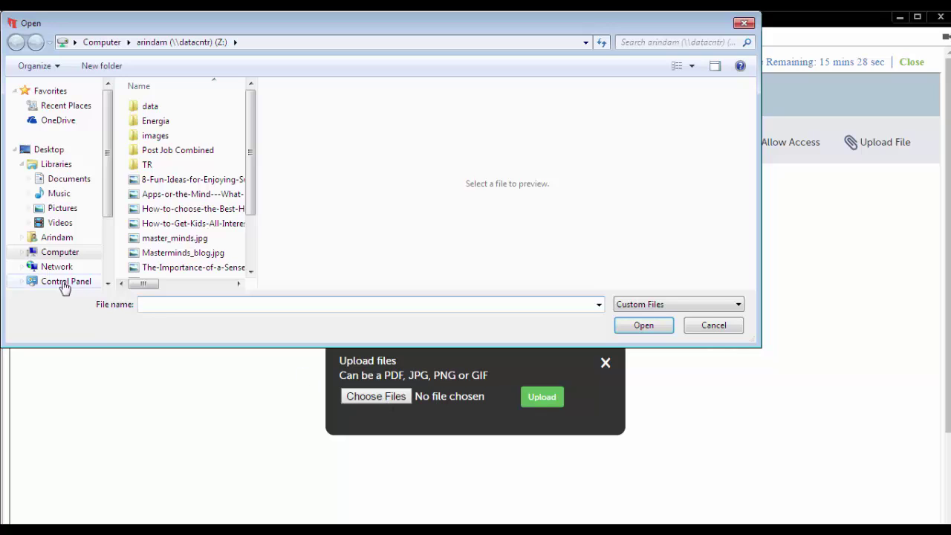
{"action": "left_click", "coordinate": [191, 240]}
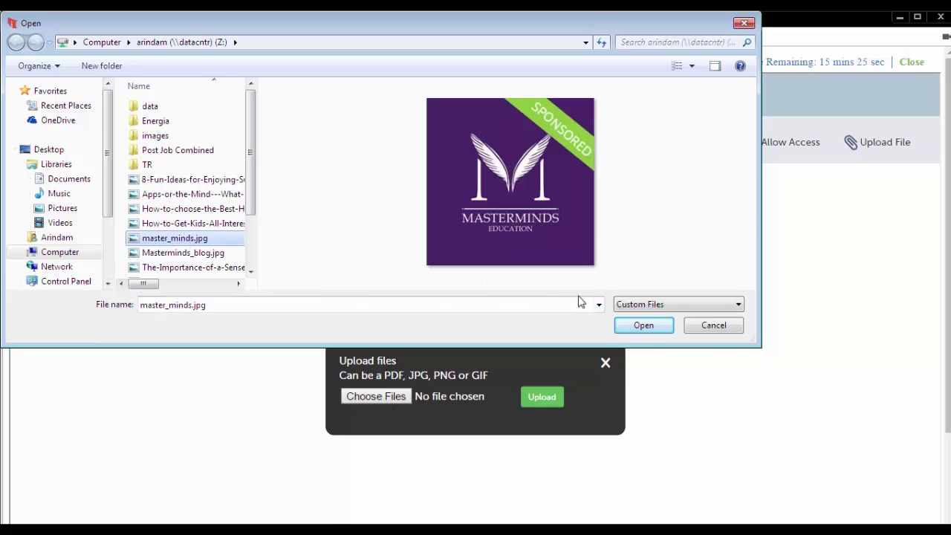
{"action": "left_click", "coordinate": [645, 328]}
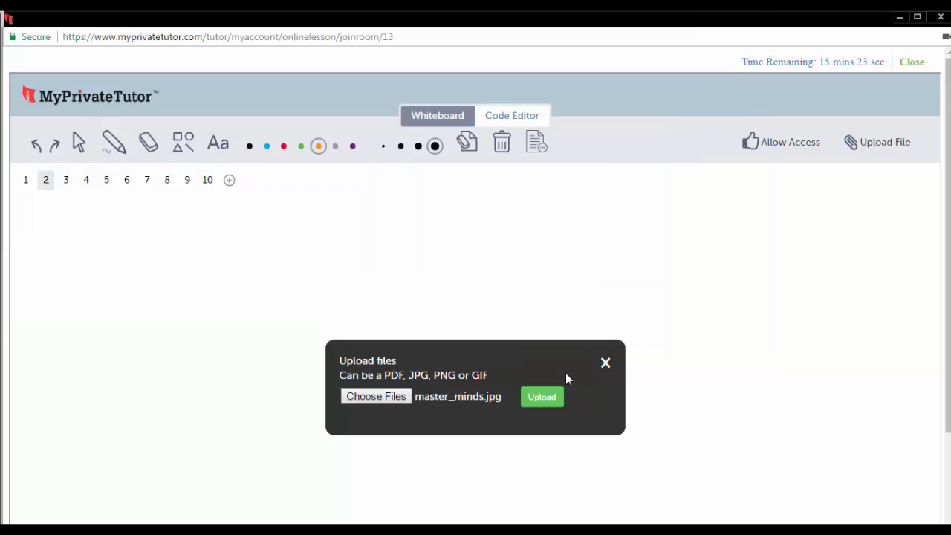
{"action": "left_click", "coordinate": [548, 396]}
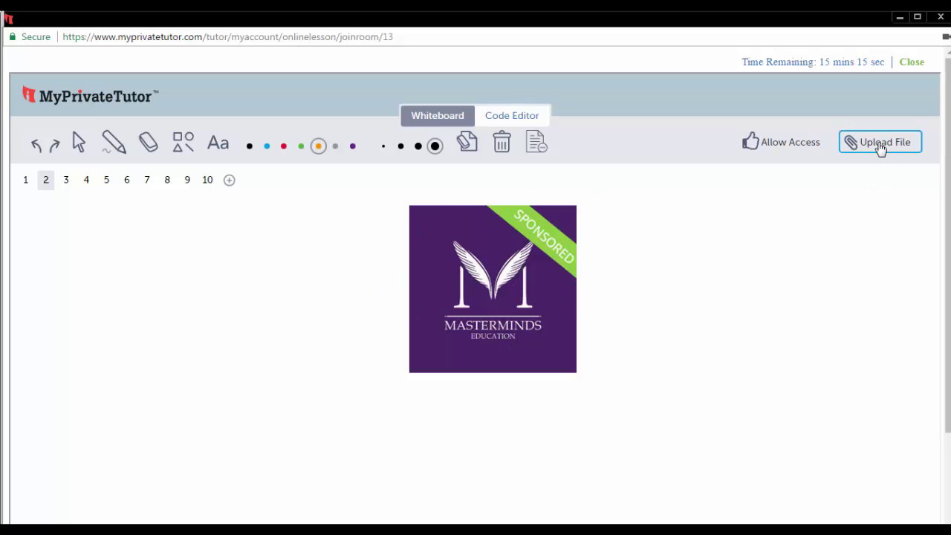
Upload the image Masterminds_blog.jpg onto whiteboard page 2, look through it, and remove the document from the page
{"action": "left_click", "coordinate": [880, 145]}
{"action": "left_click", "coordinate": [375, 396]}
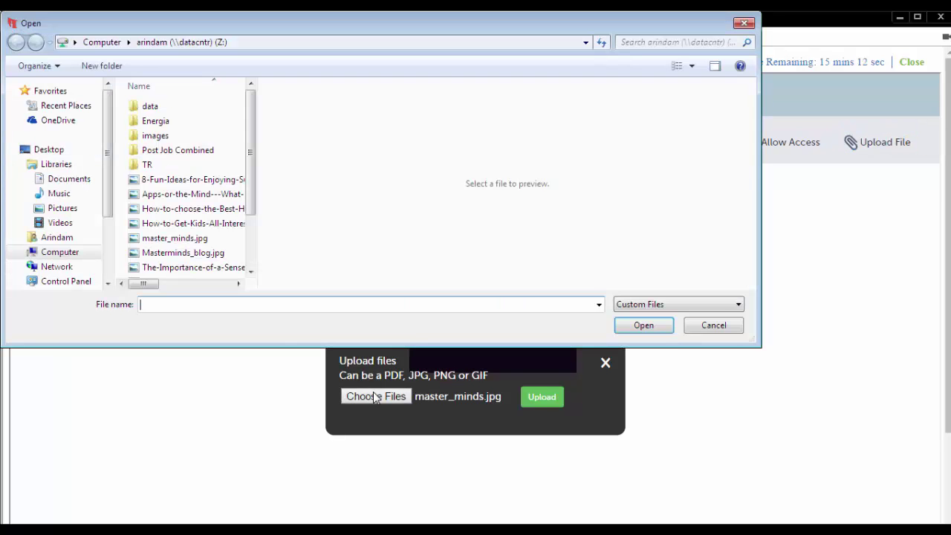
{"action": "left_click", "coordinate": [181, 256]}
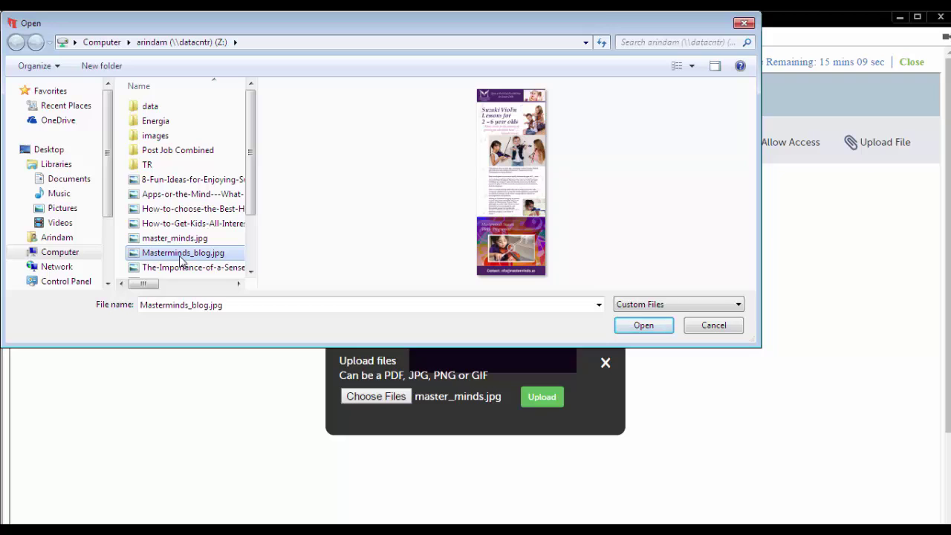
{"action": "left_click", "coordinate": [643, 326]}
{"action": "left_click", "coordinate": [550, 400]}
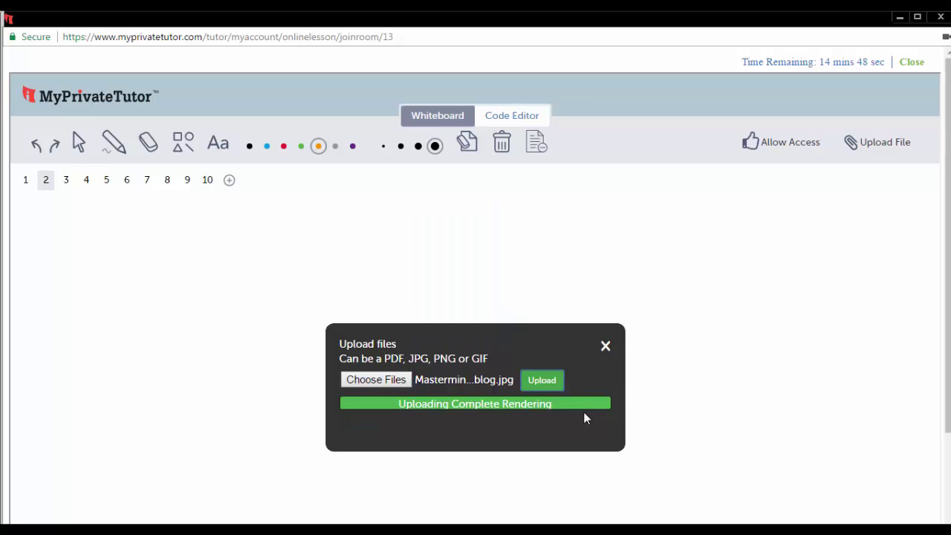
{"action": "scroll", "coordinate": [672, 410], "scroll_direction": "down", "scroll_amount": 10}
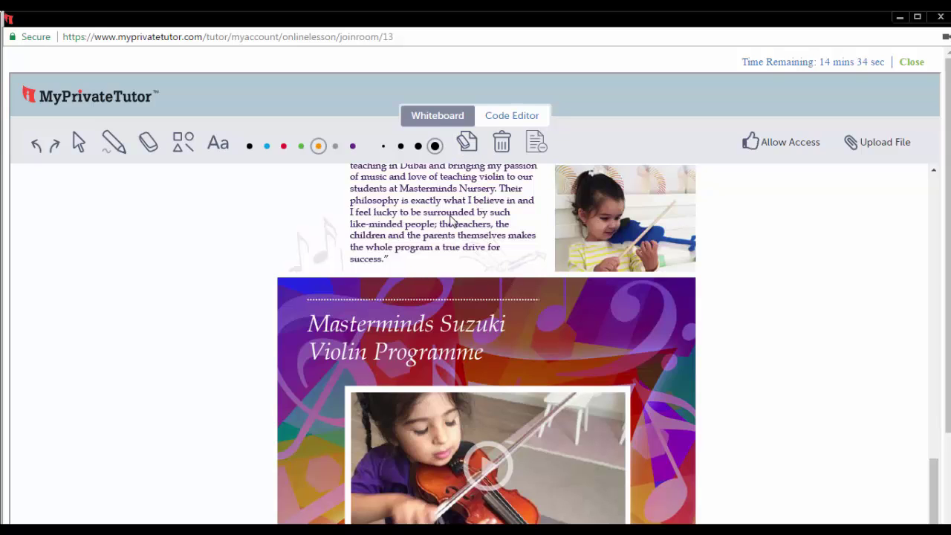
{"action": "left_click", "coordinate": [535, 143]}
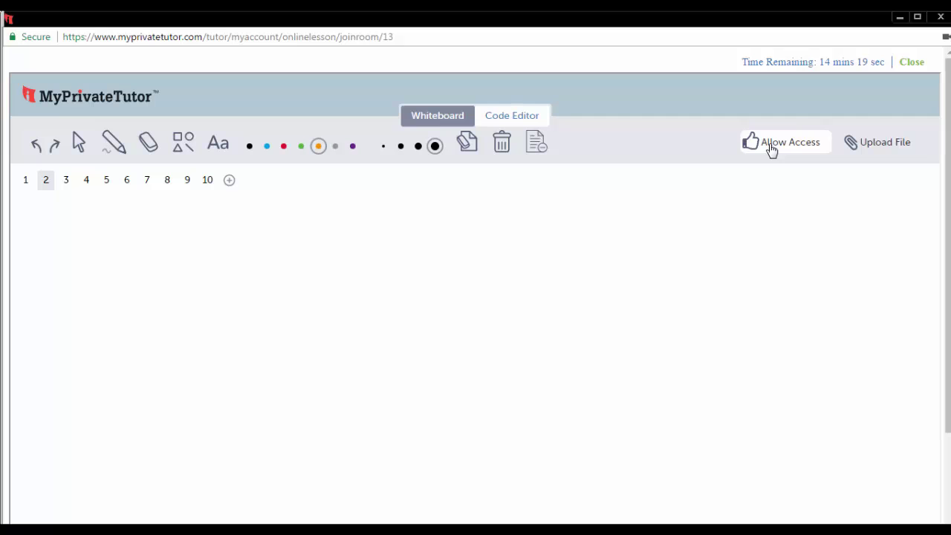
Allow access to the whiteboard for the other participant and deny it again
{"action": "left_click", "coordinate": [771, 149]}
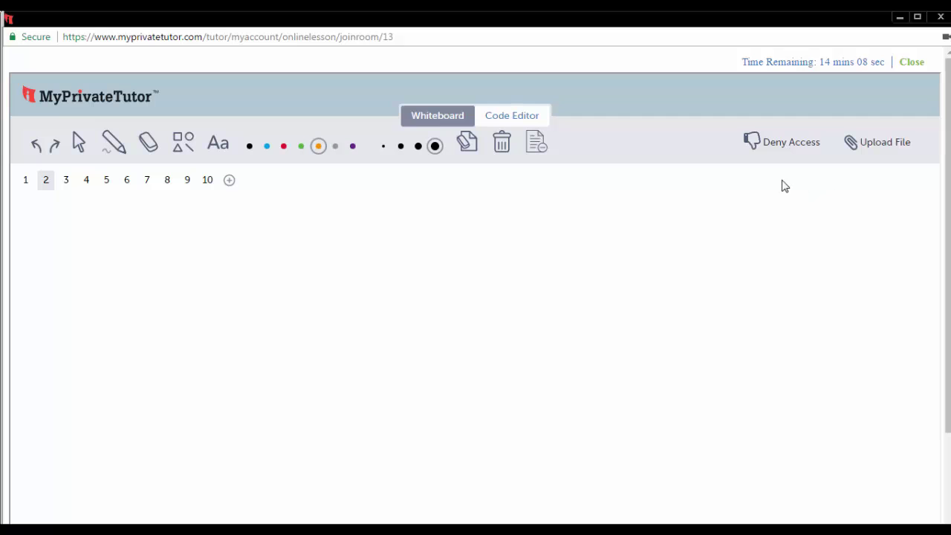
{"action": "left_click", "coordinate": [789, 153]}
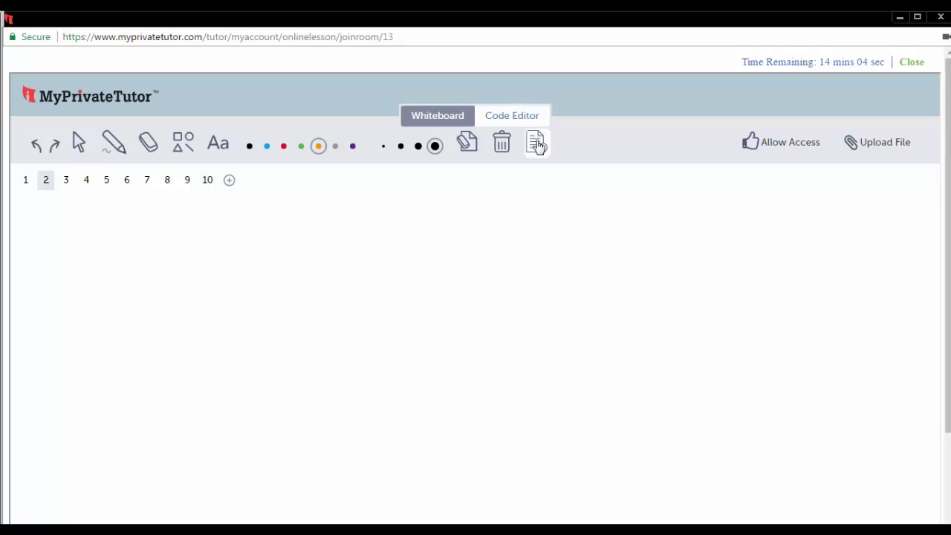
Look through the programming languages offered in the code editor and return to the whiteboard
{"action": "left_click", "coordinate": [511, 120]}
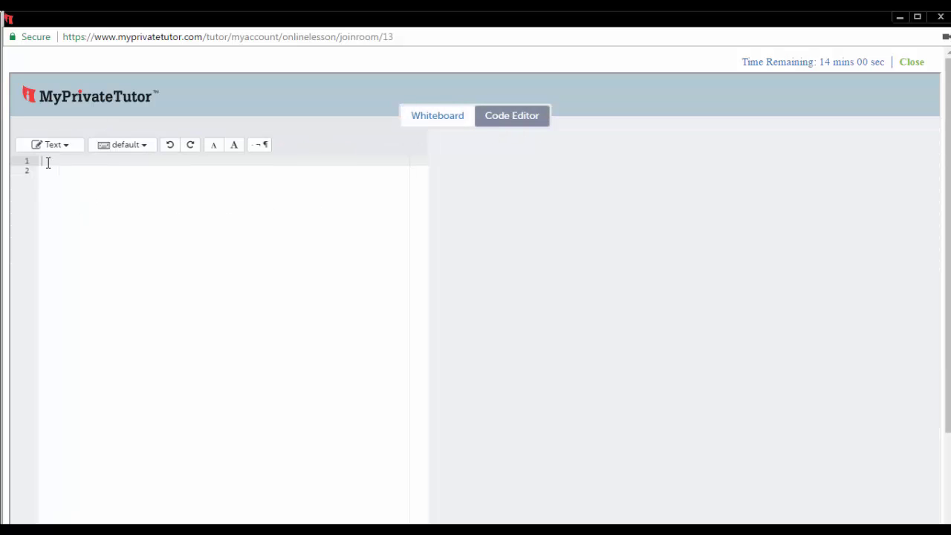
{"action": "left_click", "coordinate": [65, 145]}
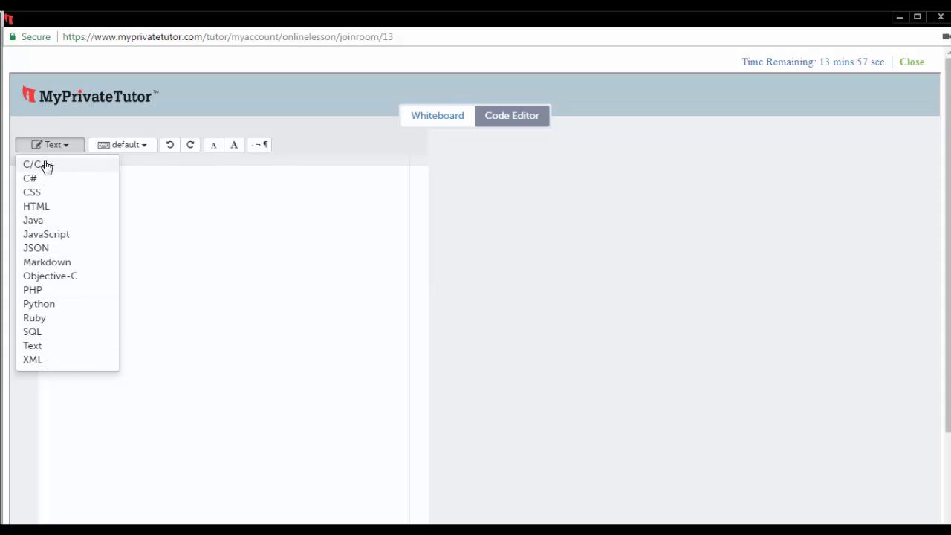
{"action": "left_click", "coordinate": [67, 146]}
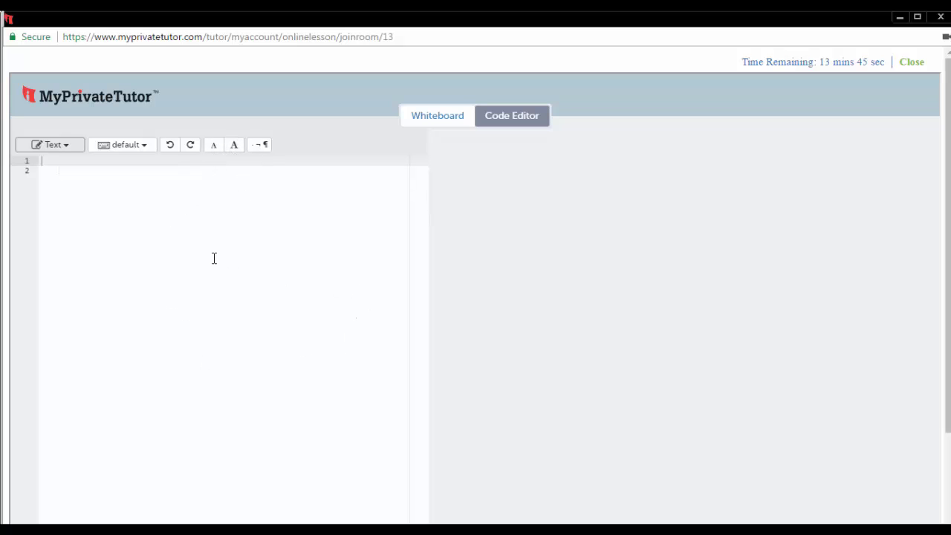
{"action": "left_click", "coordinate": [435, 119]}
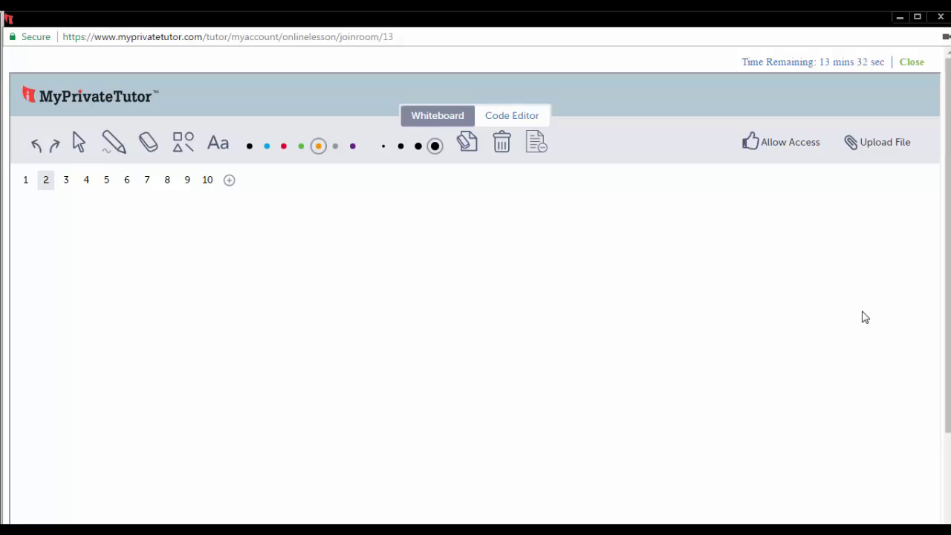
Send the message "Hi" in the lesson room's chat
{"action": "scroll", "coordinate": [862, 316], "scroll_direction": "down", "scroll_amount": 3}
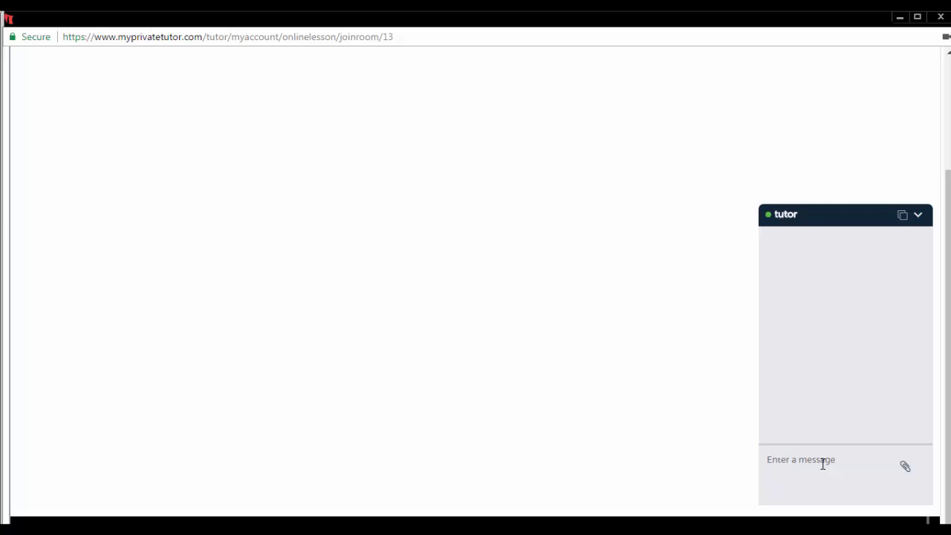
{"action": "left_click", "coordinate": [823, 463]}
{"action": "type", "text": "H"}
Share the file master_minds.jpg in the chat and collapse the chat window
{"action": "left_click", "coordinate": [907, 468]}
{"action": "left_click", "coordinate": [166, 269]}
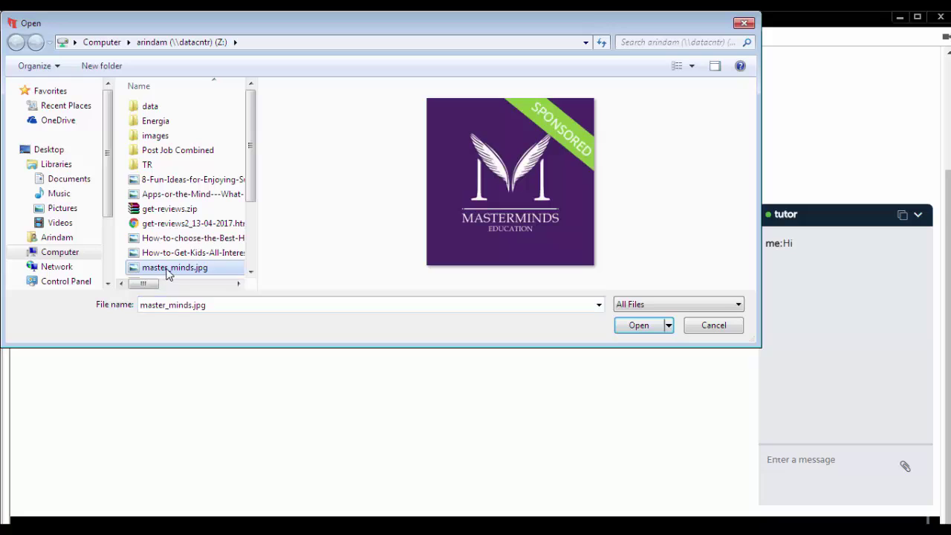
{"action": "left_click", "coordinate": [640, 327]}
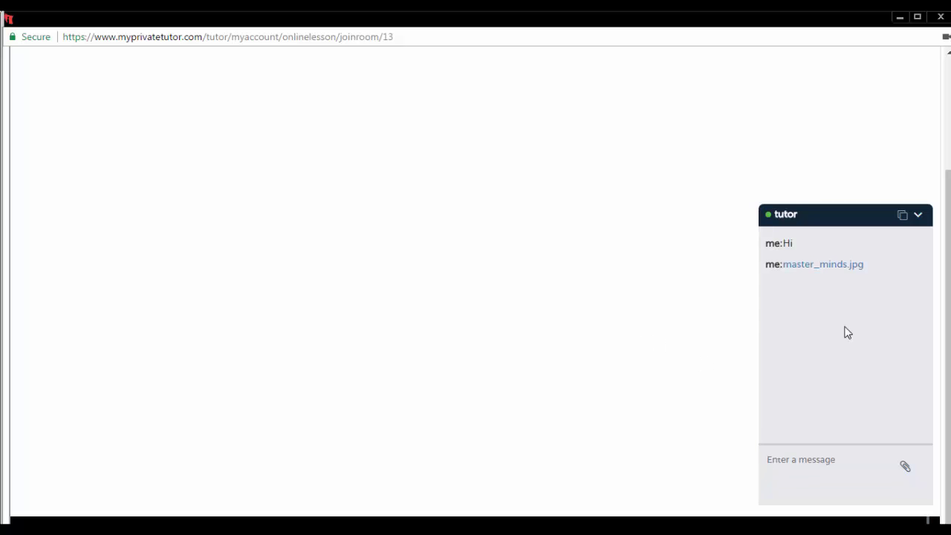
{"action": "left_click", "coordinate": [918, 216]}
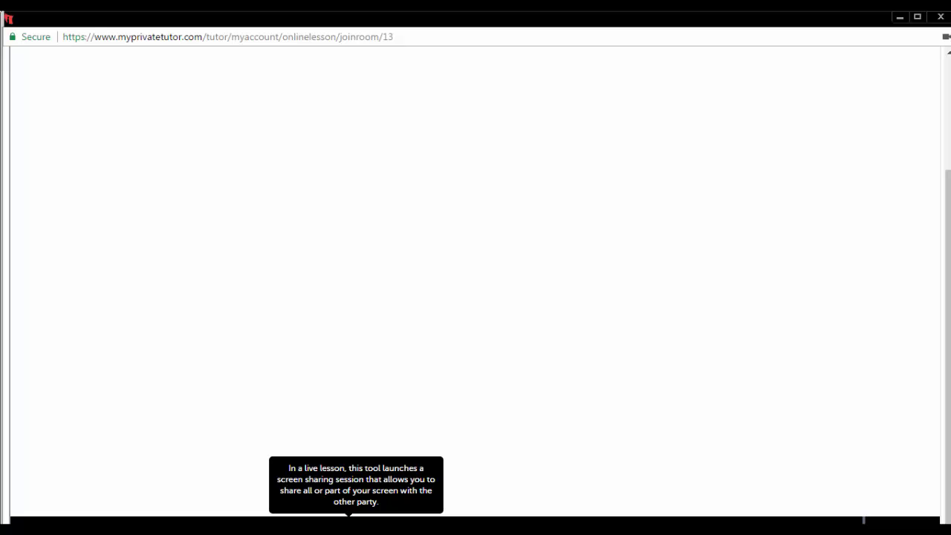
Start a screen sharing session with the entire screen and stop the sharing
{"action": "left_click", "coordinate": [349, 527]}
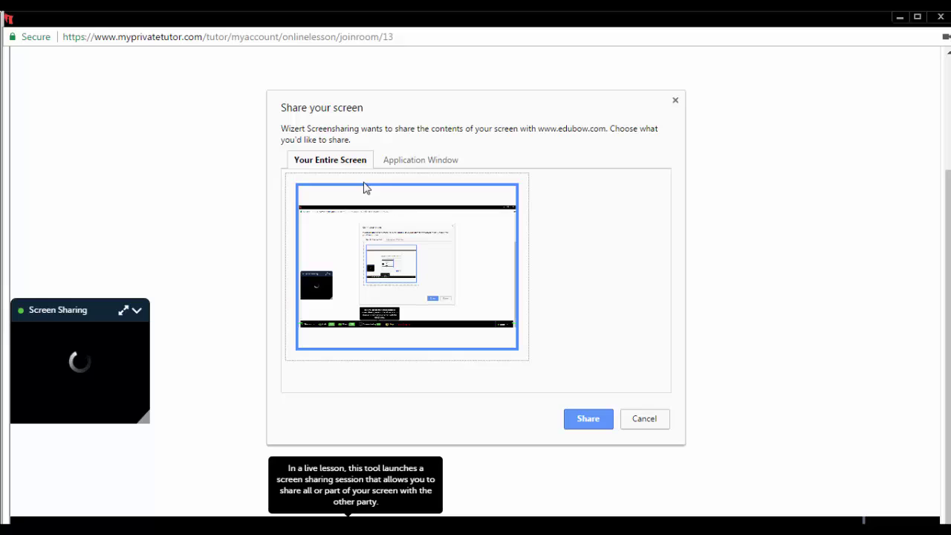
{"action": "left_click", "coordinate": [422, 160]}
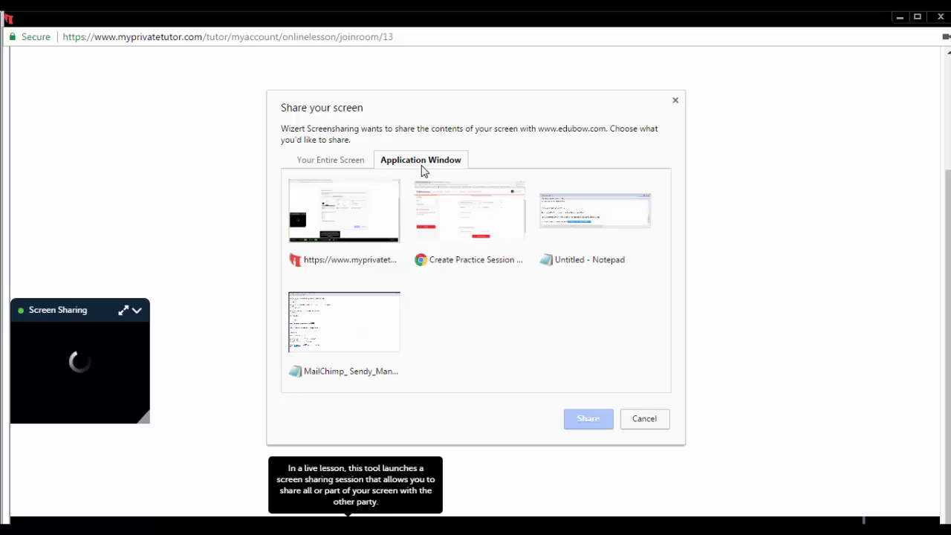
{"action": "left_click", "coordinate": [342, 162]}
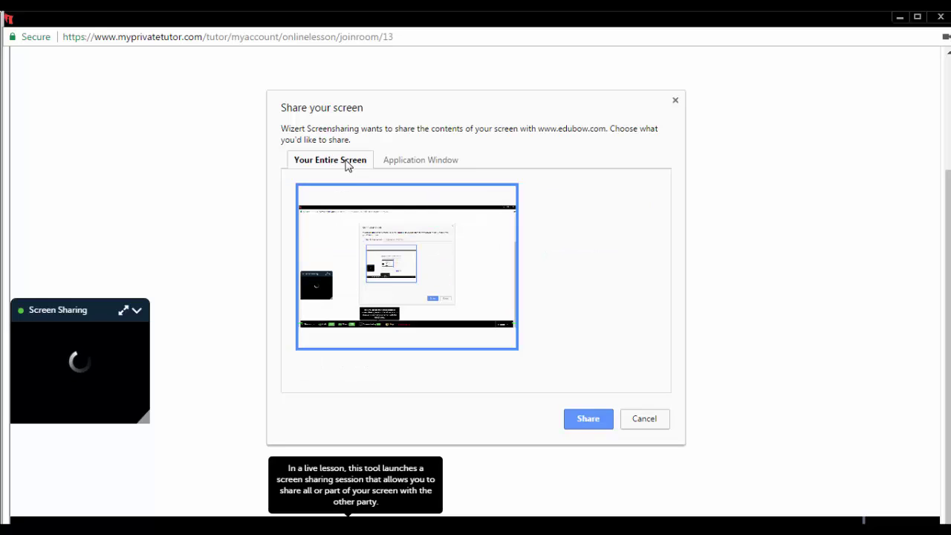
{"action": "left_click", "coordinate": [587, 420]}
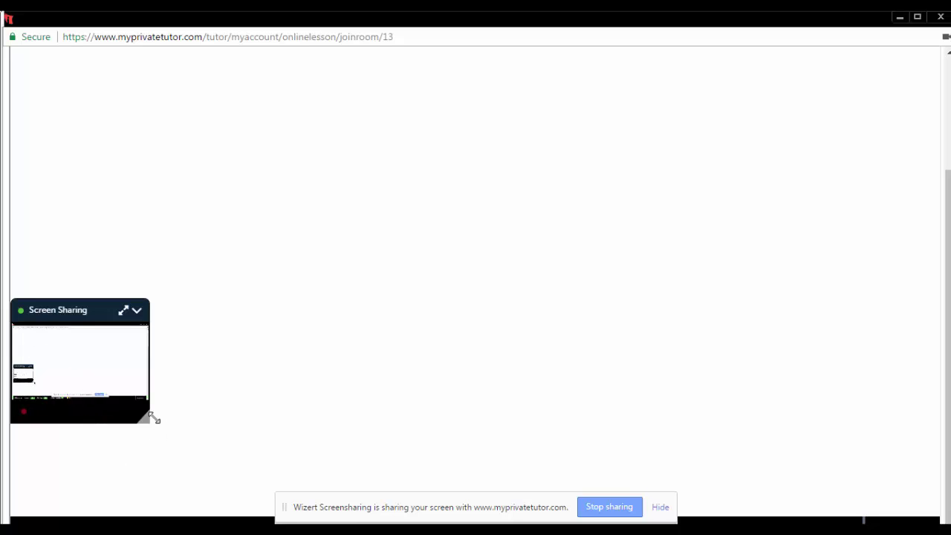
{"action": "left_click", "coordinate": [608, 507]}
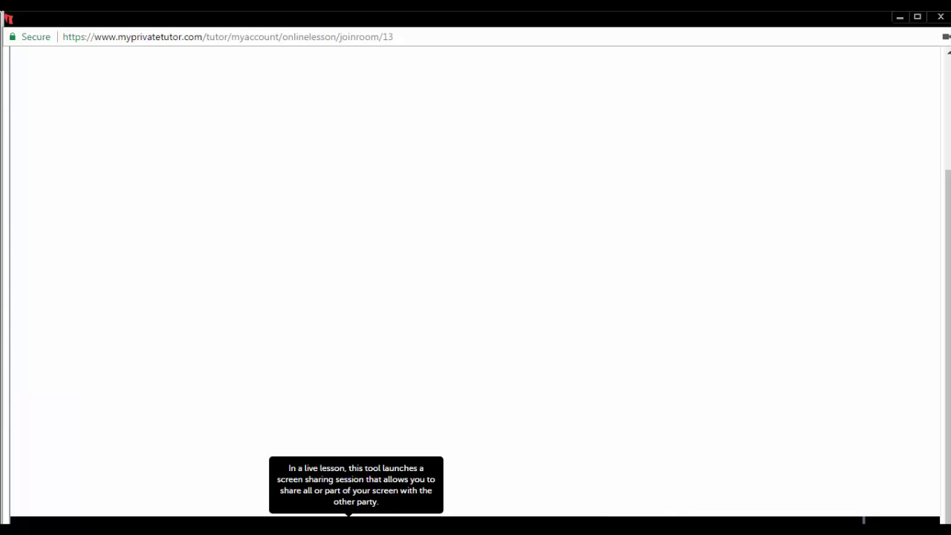
Start a screen sharing session that shares only the Create Practice Session browser window
{"action": "left_click", "coordinate": [378, 518]}
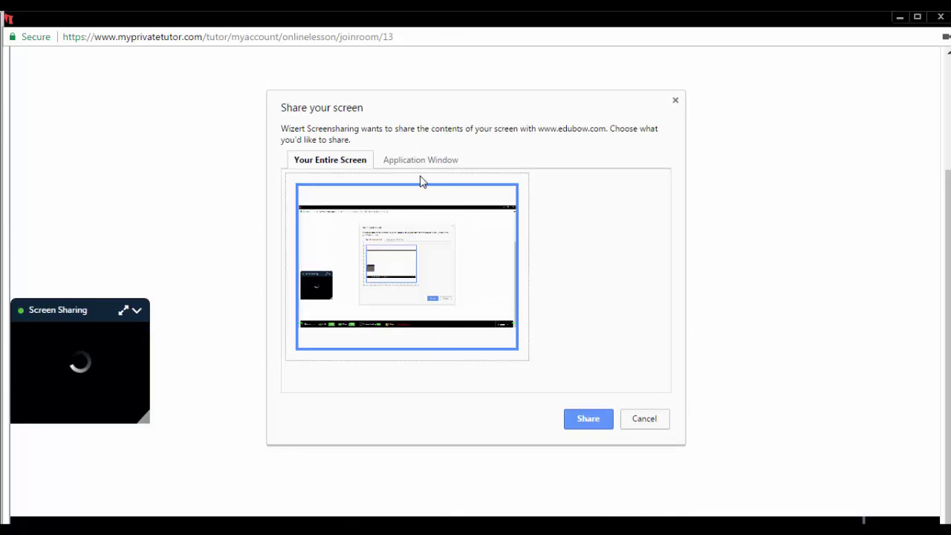
{"action": "left_click", "coordinate": [418, 162]}
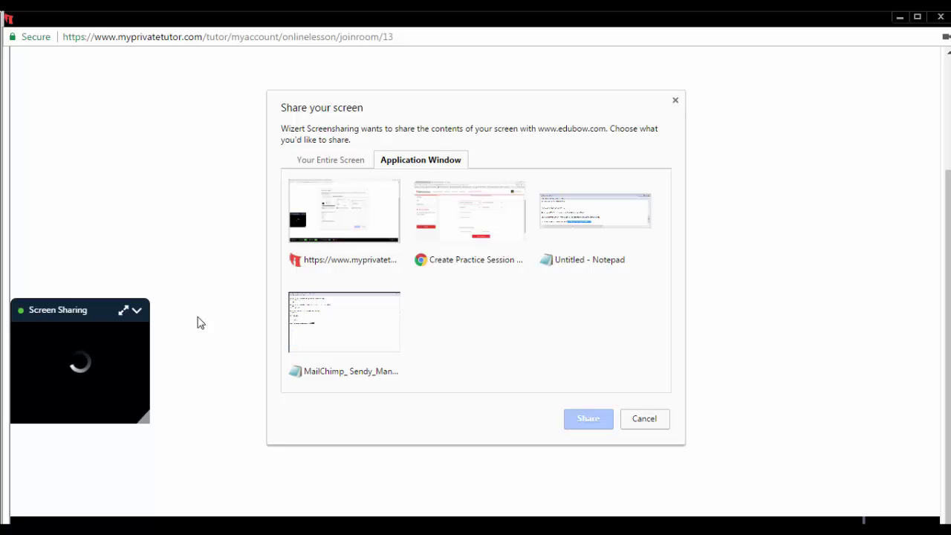
{"action": "left_click", "coordinate": [461, 233]}
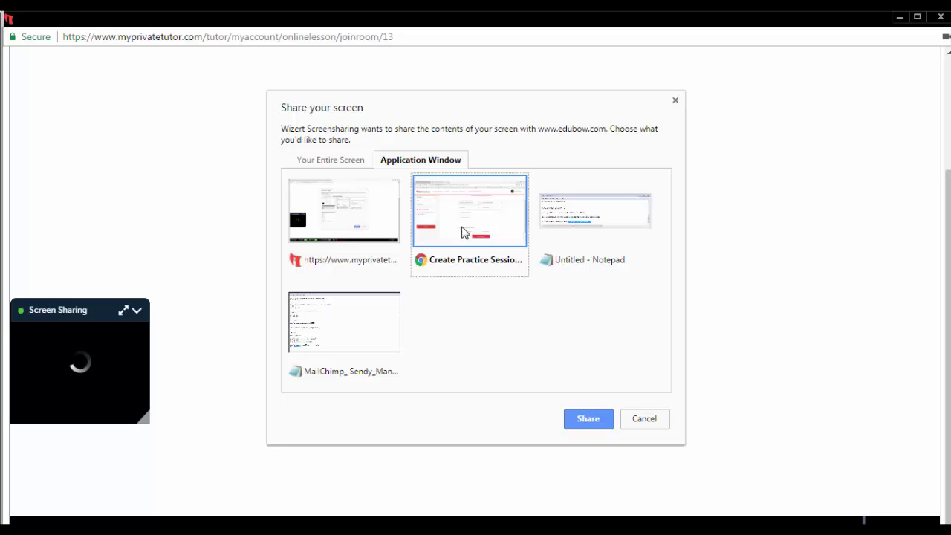
{"action": "left_click", "coordinate": [570, 419]}
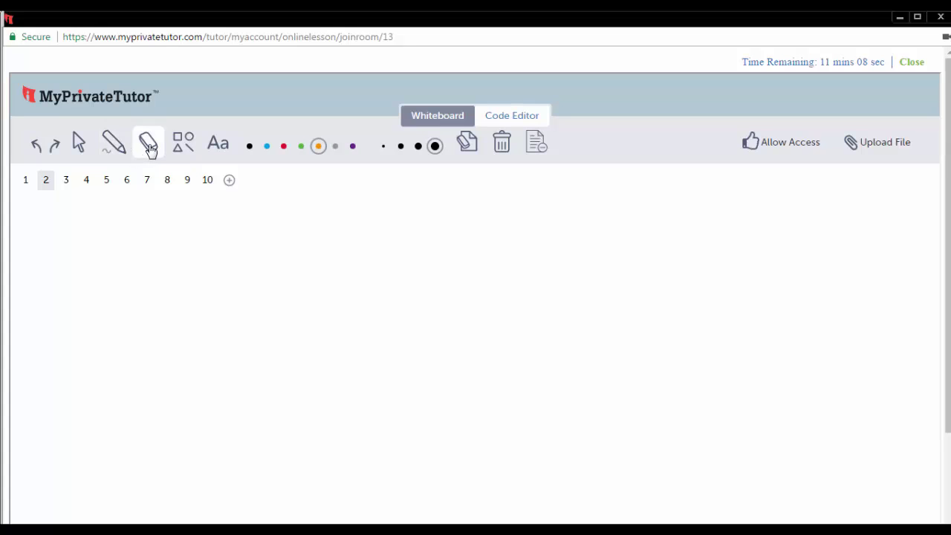
Write the text "dwd" in large orange letters on whiteboard page 2 and clear the page
{"action": "left_click", "coordinate": [181, 146]}
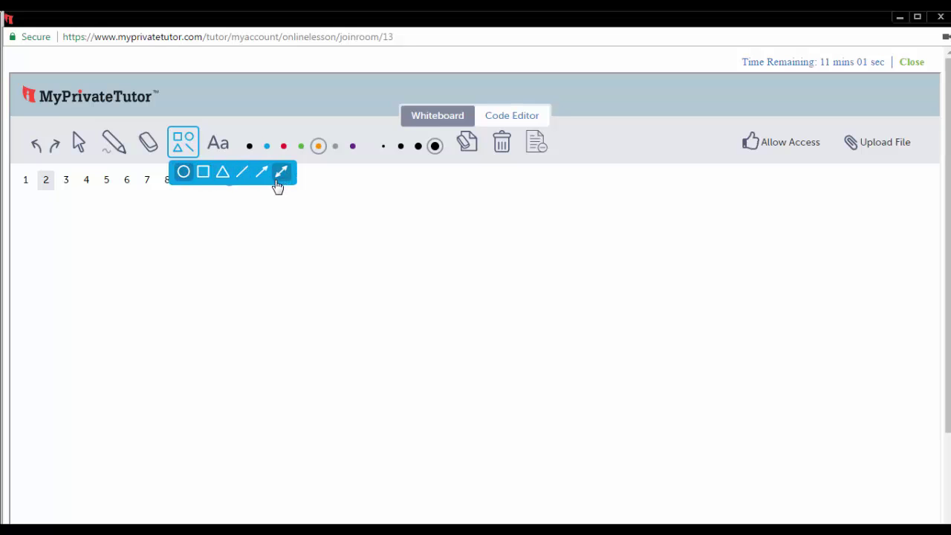
{"action": "left_click", "coordinate": [225, 152]}
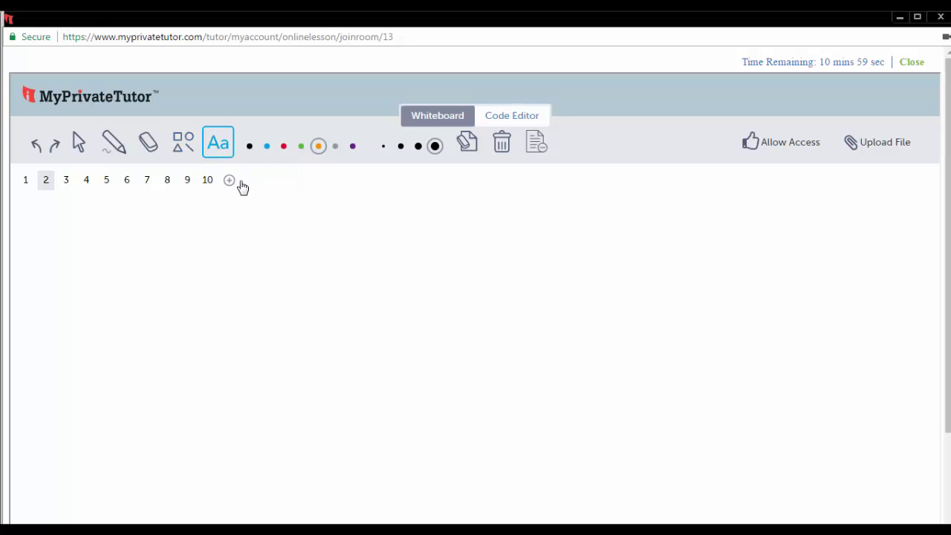
{"action": "left_click_drag", "start_coordinate": [289, 228], "coordinate": [477, 364]}
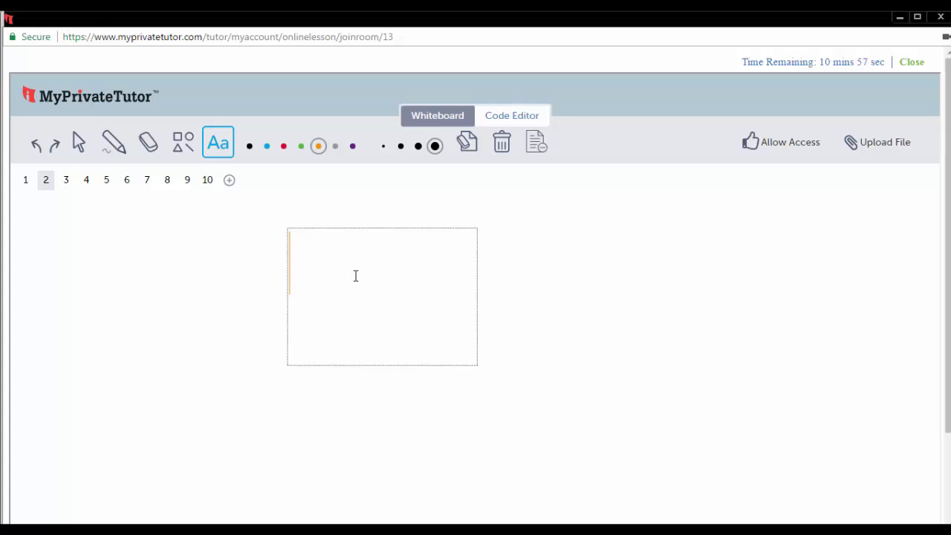
{"action": "type", "text": "dwd"}
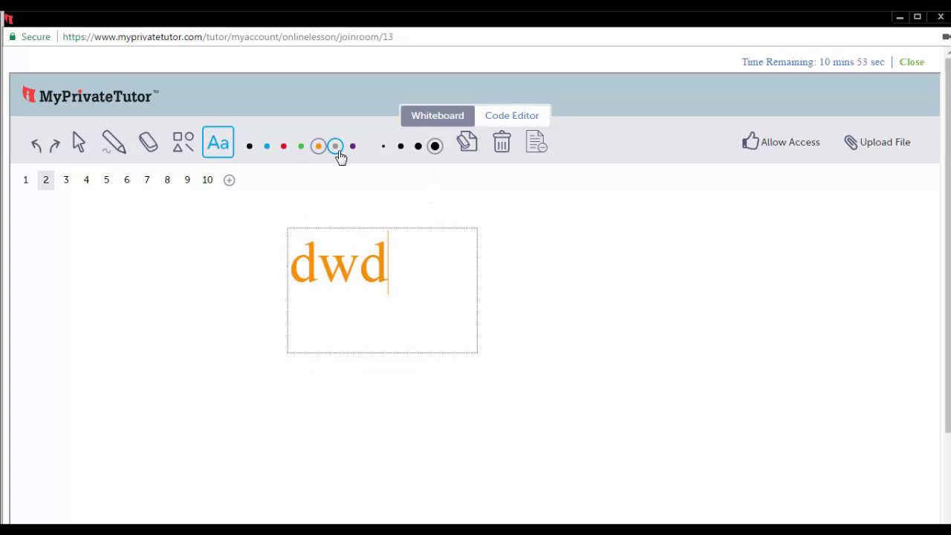
{"action": "left_click", "coordinate": [543, 254]}
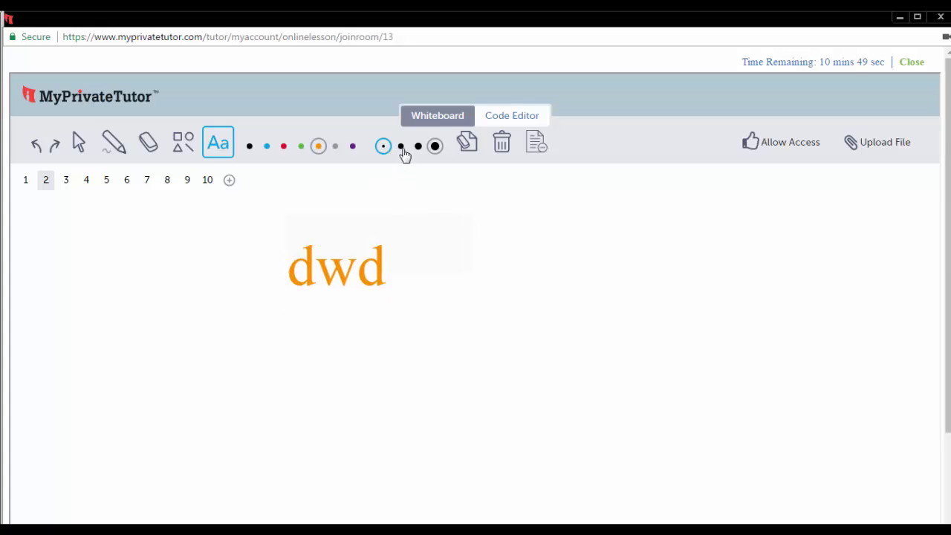
{"action": "left_click", "coordinate": [467, 148]}
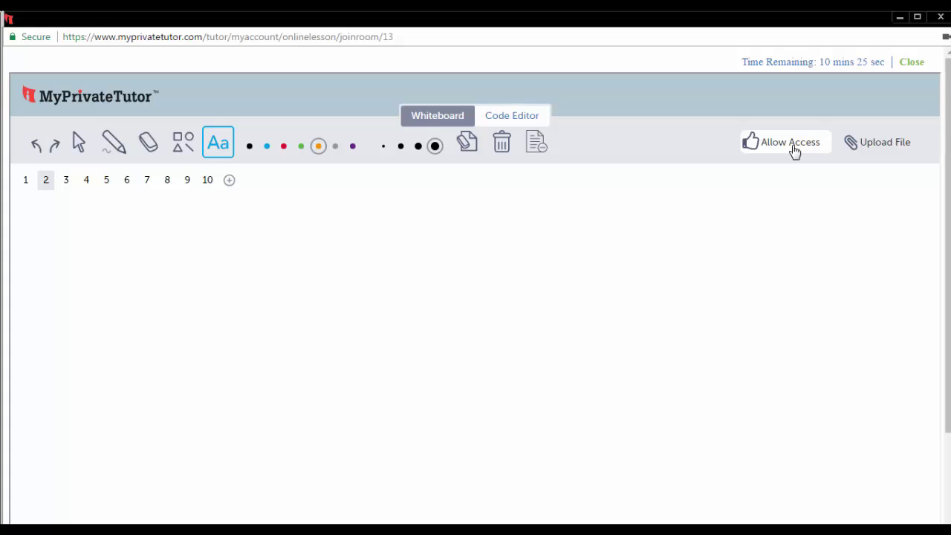
Review the file upload dialog, the chat window and the code editor, closing each and returning to the whiteboard
{"action": "left_click", "coordinate": [876, 149]}
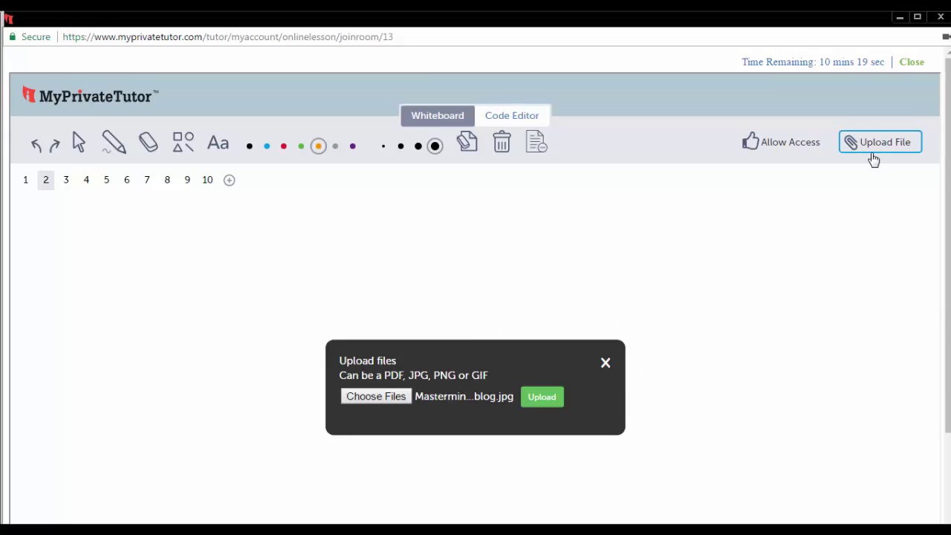
{"action": "left_click", "coordinate": [606, 362]}
{"action": "scroll", "coordinate": [863, 513], "scroll_direction": "down", "scroll_amount": 5}
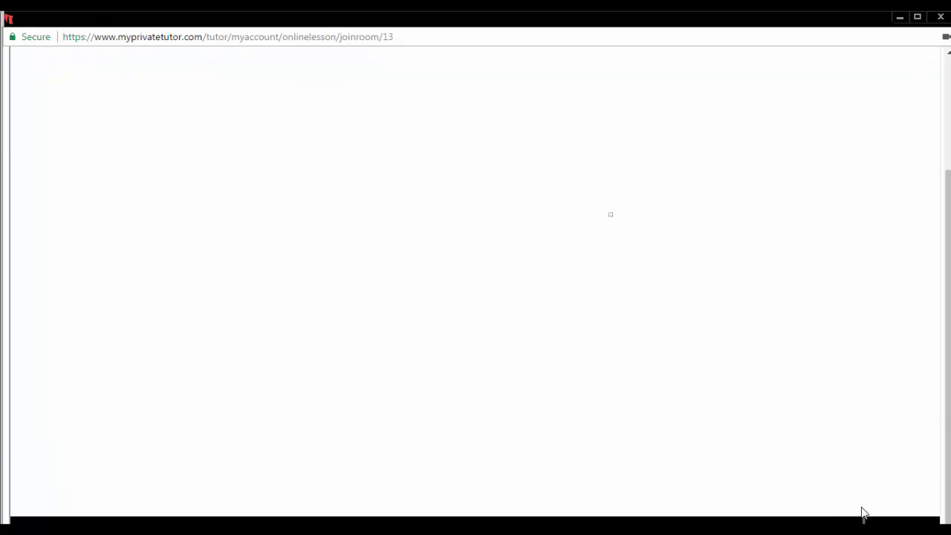
{"action": "left_click", "coordinate": [889, 520]}
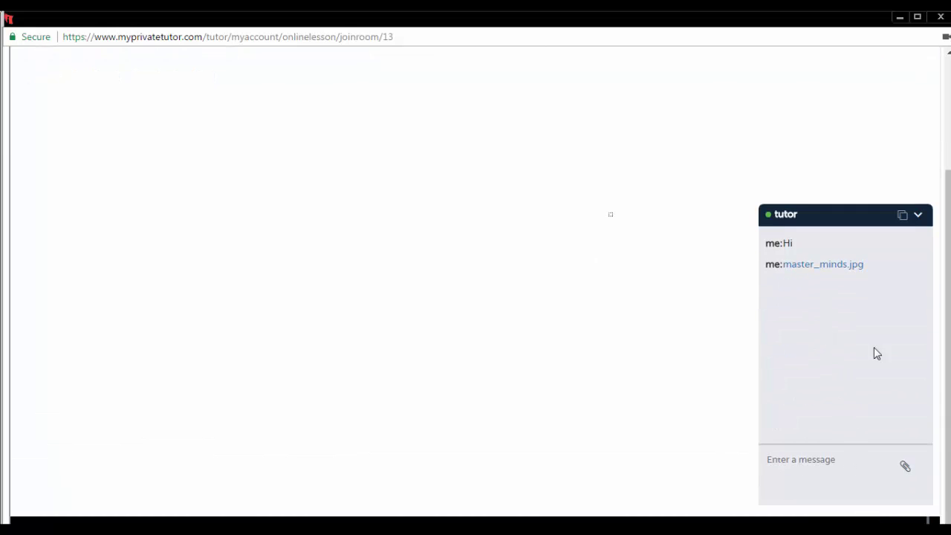
{"action": "left_click", "coordinate": [916, 216]}
{"action": "scroll", "coordinate": [735, 211], "scroll_direction": "up", "scroll_amount": 2}
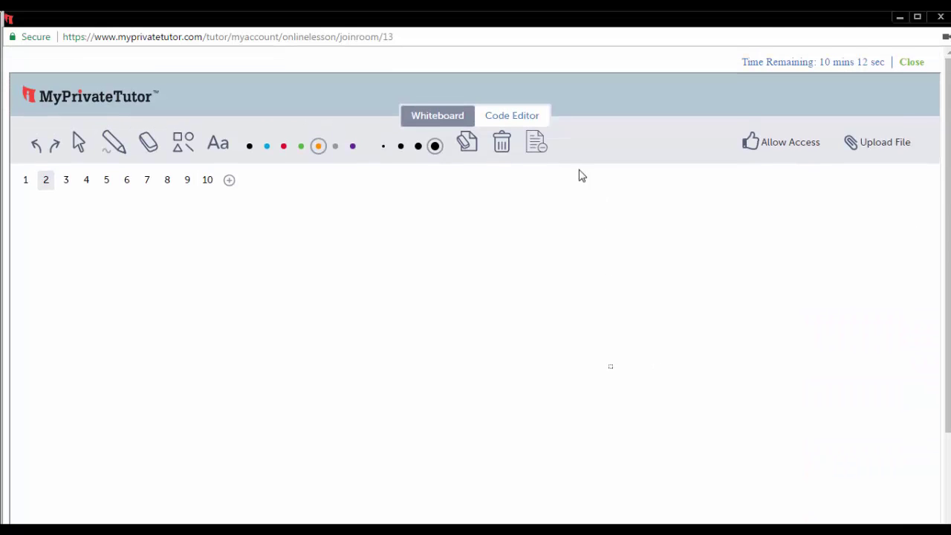
{"action": "left_click", "coordinate": [507, 121]}
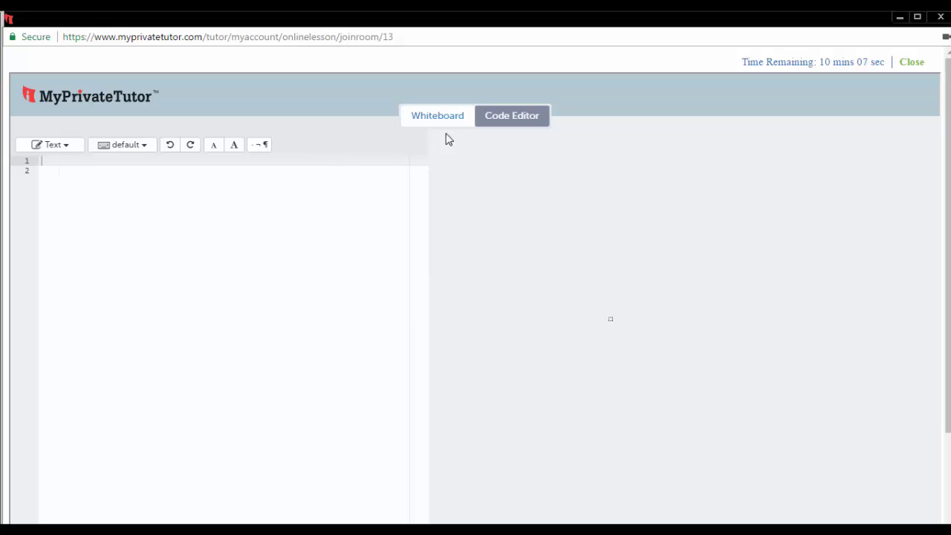
{"action": "left_click", "coordinate": [427, 122]}
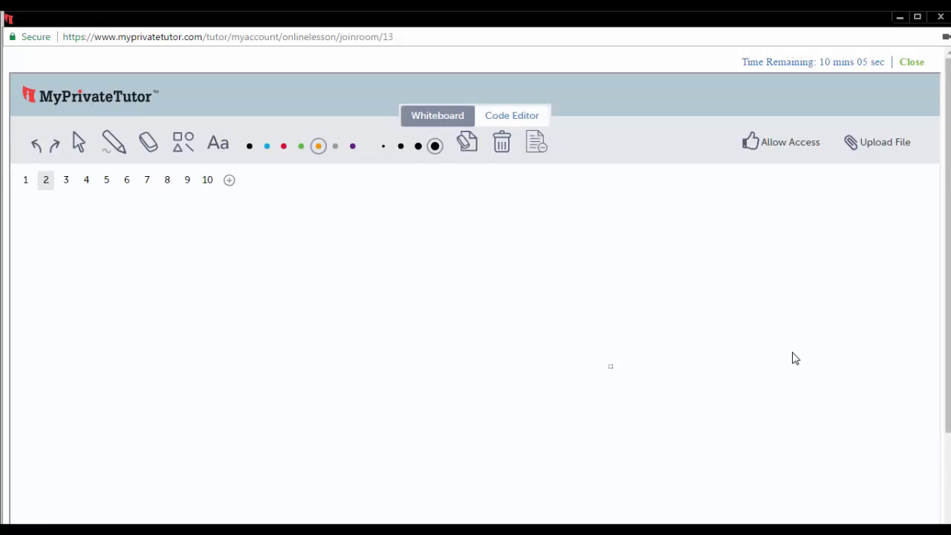
Dismiss the remaining-time reminder and collapse the Audio/Video Sharing window
{"action": "scroll", "coordinate": [795, 359], "scroll_direction": "down", "scroll_amount": 2}
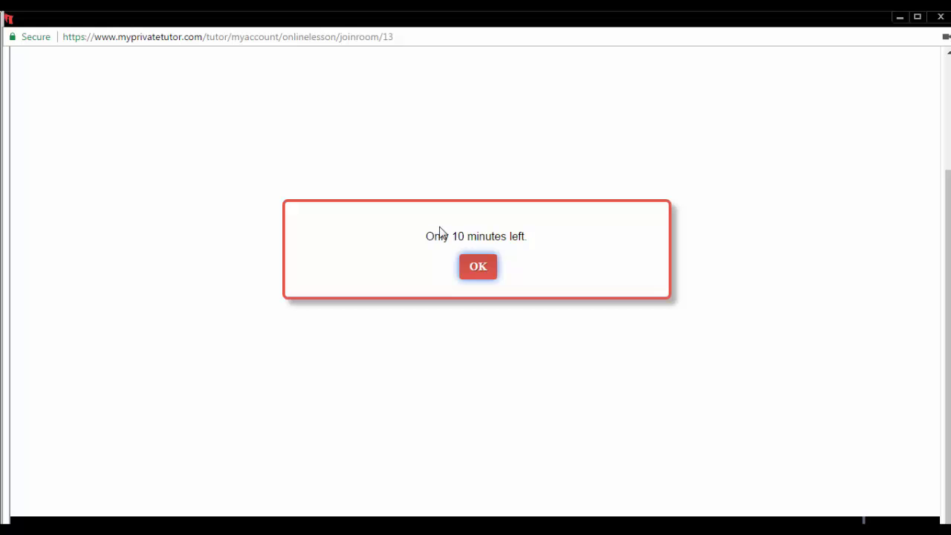
{"action": "left_click", "coordinate": [479, 272]}
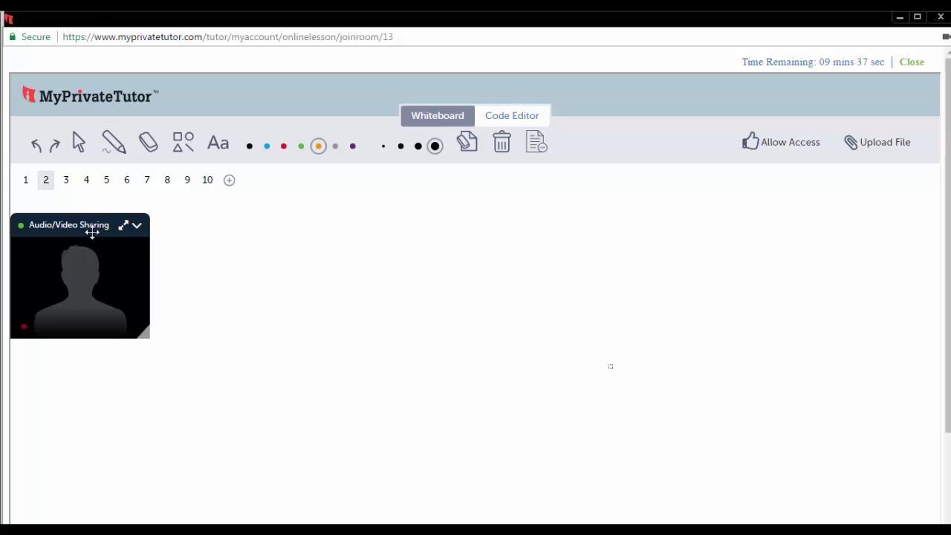
{"action": "left_click", "coordinate": [138, 226]}
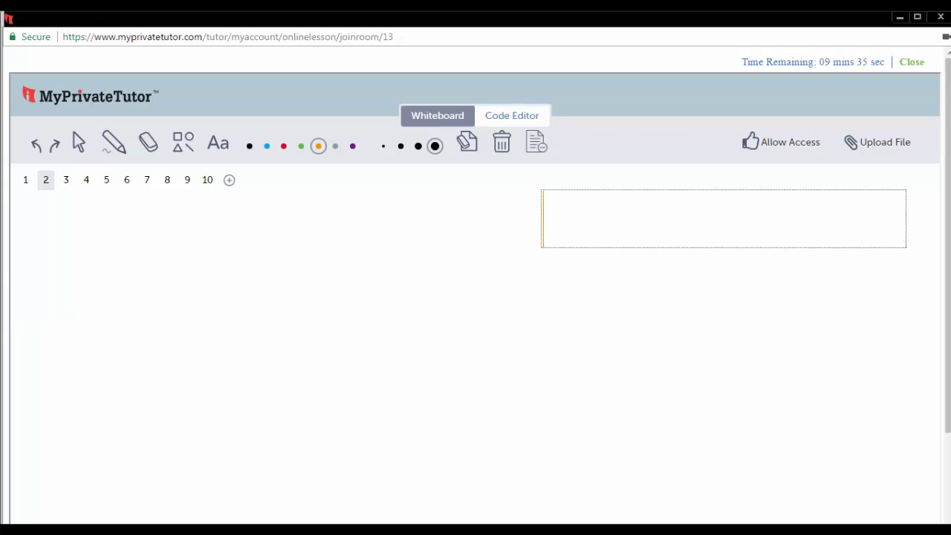